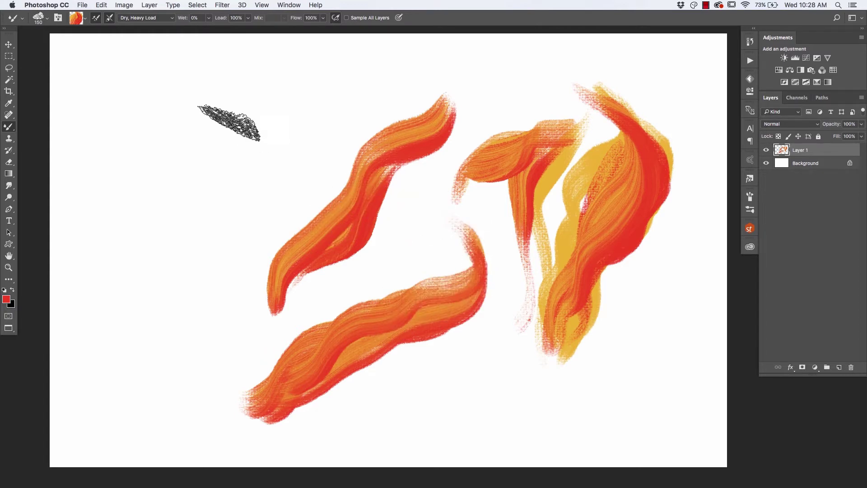
Paint long wavy red-orange strokes down the left part of the canvas on Layer 1 with the Mixer Brush
mouse_move(208, 91)
mouse_down()
mouse_move(184, 194)
mouse_move(201, 352)
mouse_move(194, 193)
mouse_move(170, 87)
mouse_move(194, 140)
mouse_move(199, 352)
mouse_move(204, 228)
mouse_move(177, 123)
mouse_up()
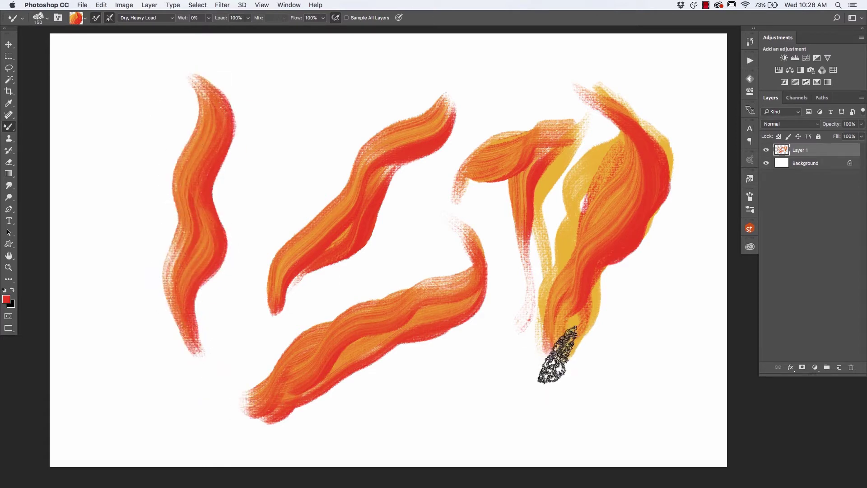
mouse_move(555, 354)
mouse_down()
mouse_move(330, 349)
mouse_move(213, 315)
mouse_move(335, 82)
mouse_move(240, 188)
mouse_move(181, 335)
mouse_up()
mouse_move(136, 217)
mouse_down()
mouse_move(119, 100)
mouse_move(158, 393)
mouse_up()
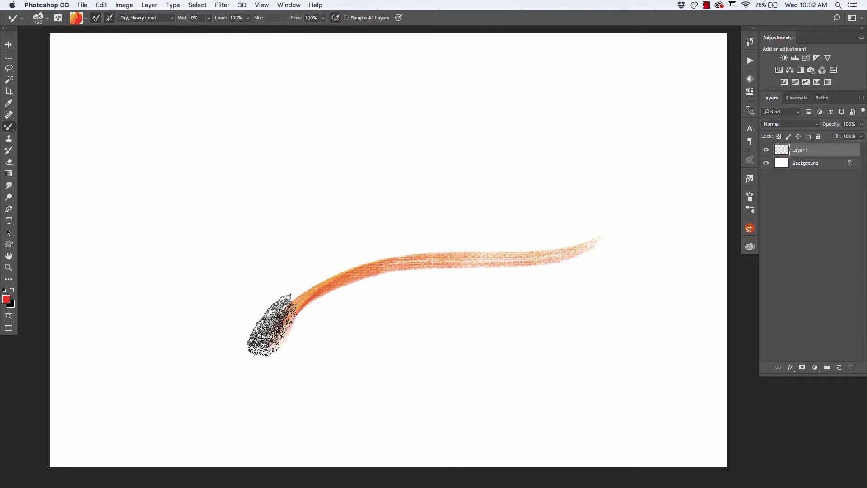
Paint a hooked red-orange stroke in the upper left of the canvas and two broad tapering ones above and below the thin central stroke
mouse_move(256, 264)
mouse_down()
mouse_move(277, 223)
mouse_move(285, 89)
mouse_move(292, 192)
mouse_up()
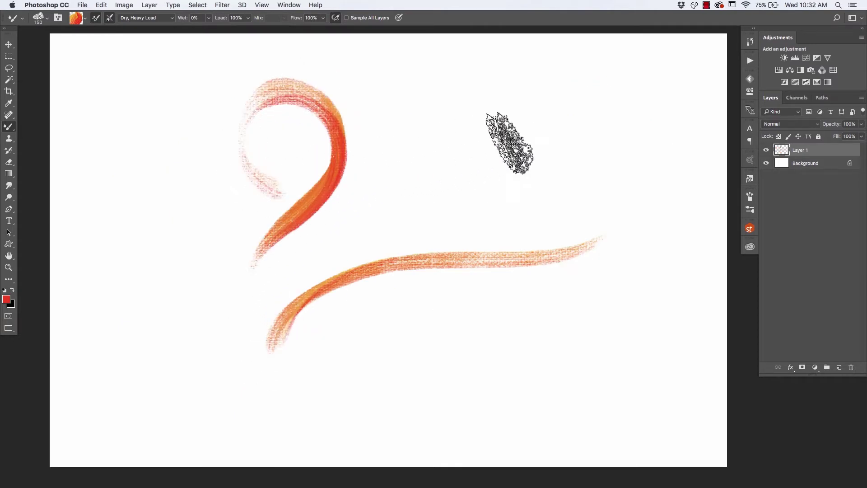
mouse_move(553, 138)
mouse_down()
mouse_move(532, 170)
mouse_move(445, 182)
mouse_move(312, 273)
mouse_up()
mouse_move(349, 243)
mouse_down()
mouse_move(532, 170)
mouse_move(551, 87)
mouse_move(374, 213)
mouse_move(316, 267)
mouse_up()
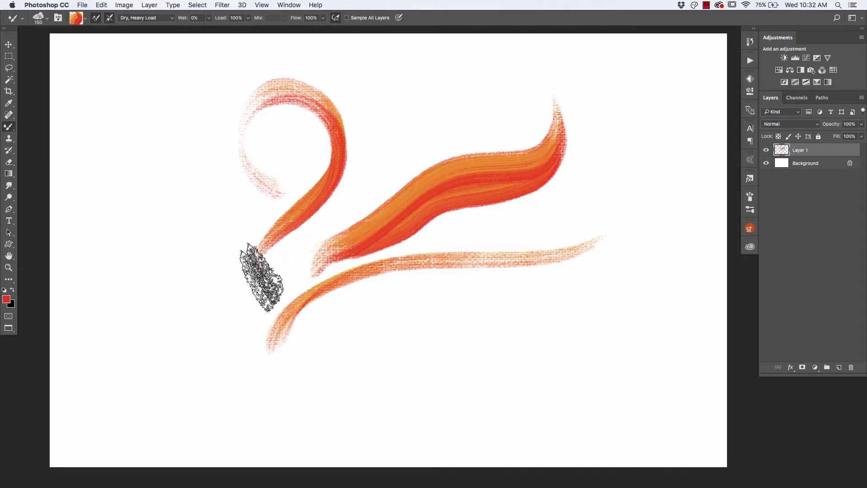
mouse_move(560, 344)
mouse_down()
mouse_move(470, 345)
mouse_move(347, 381)
mouse_move(612, 280)
mouse_up()
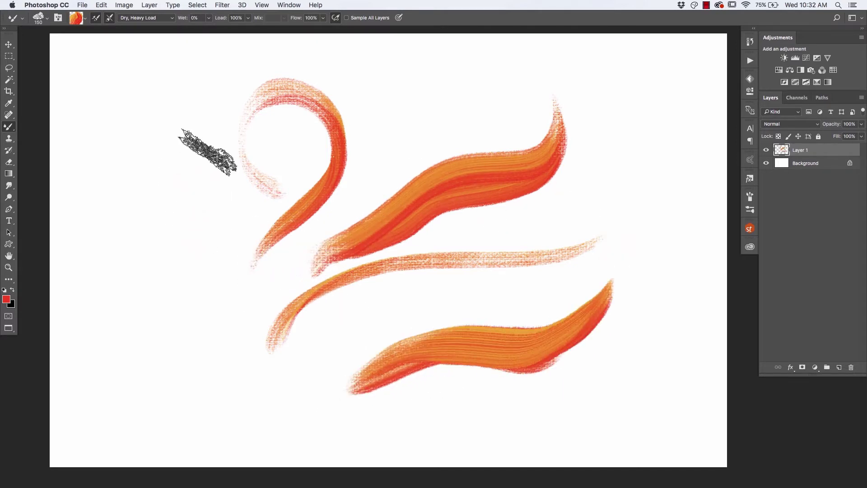
Choose the MUNCH Brushes - Filbert preset and paint slanted red strokes of varying width and density across the middle of the canvas
click(21, 19)
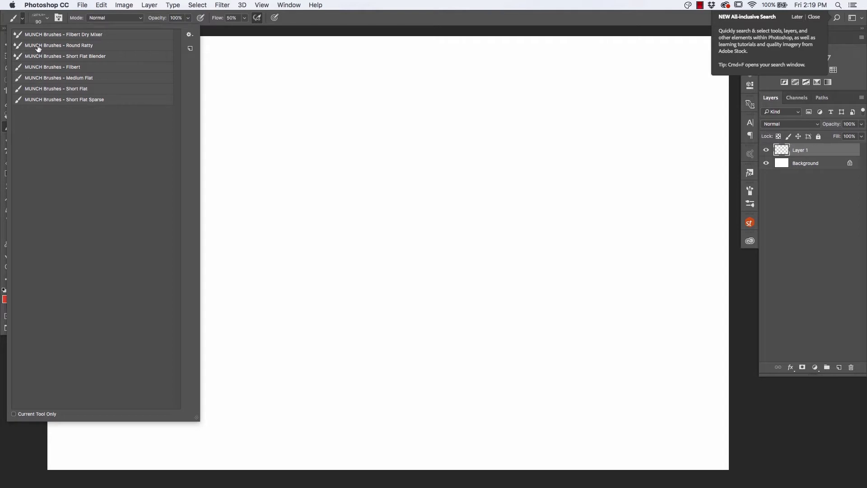
click(52, 68)
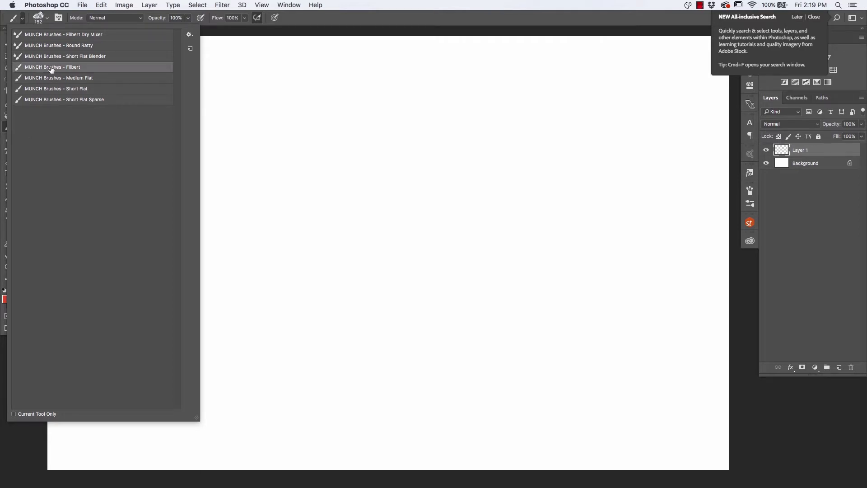
click(371, 235)
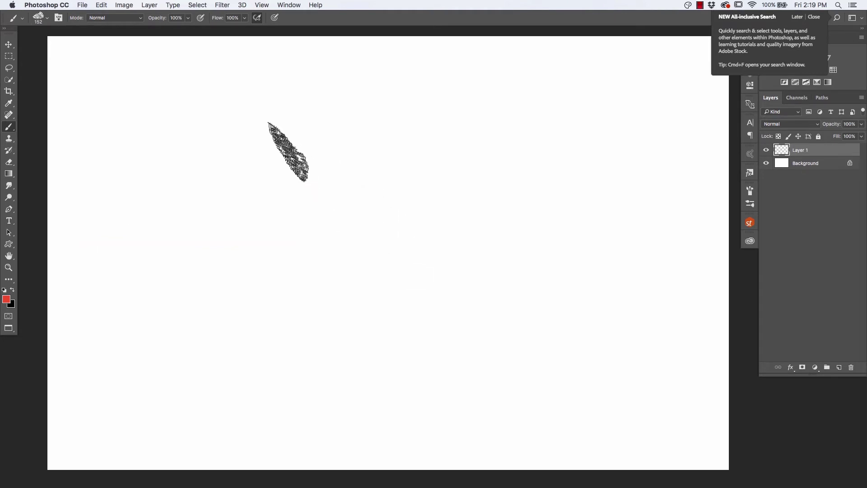
drag(277, 135, 413, 302)
drag(361, 307, 246, 224)
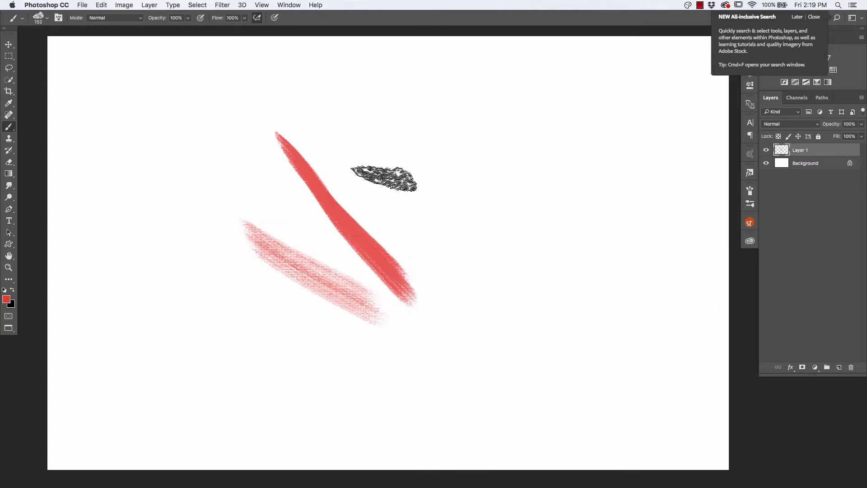
mouse_move(393, 185)
mouse_down()
mouse_move(466, 199)
mouse_move(438, 219)
mouse_move(556, 276)
mouse_up()
drag(461, 266, 587, 307)
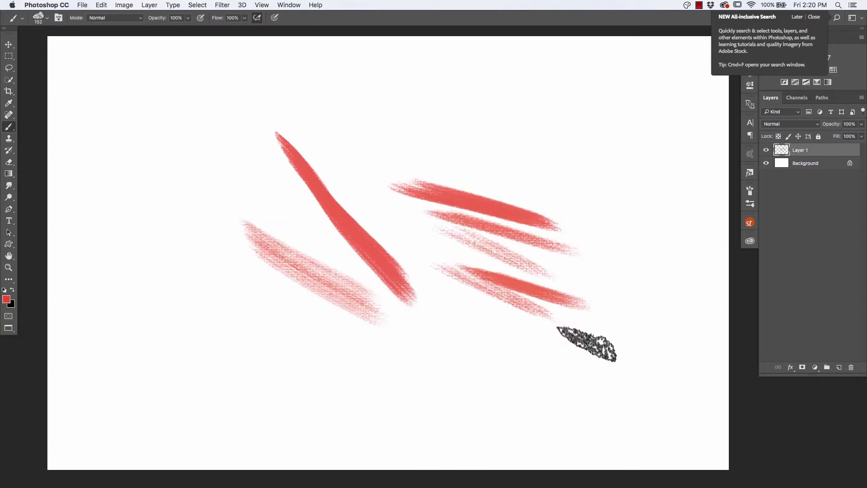
drag(464, 305, 594, 351)
drag(551, 174, 435, 128)
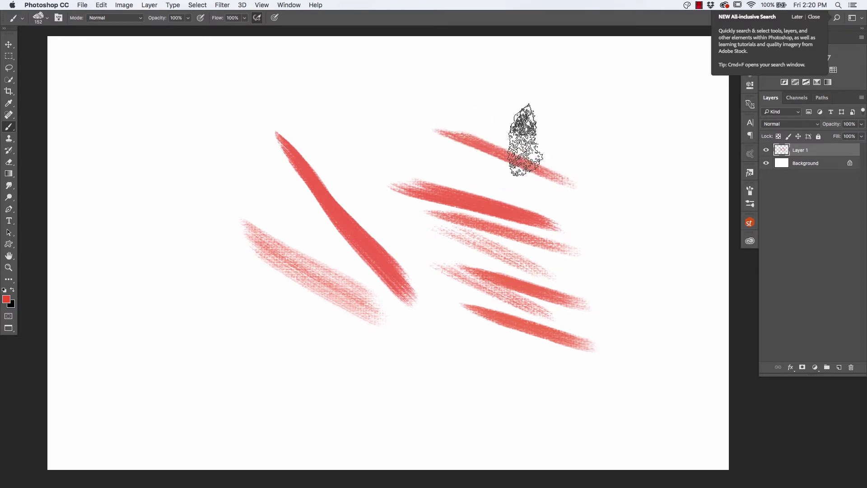
Paint a broad red arc along the upper canvas, an S-curve on the left, and light dry-textured patches along the right and lower areas
mouse_move(545, 104)
mouse_down()
mouse_move(309, 78)
mouse_move(176, 115)
mouse_move(158, 136)
mouse_up()
mouse_move(207, 178)
mouse_down()
mouse_move(174, 242)
mouse_move(230, 384)
mouse_up()
drag(363, 413, 289, 342)
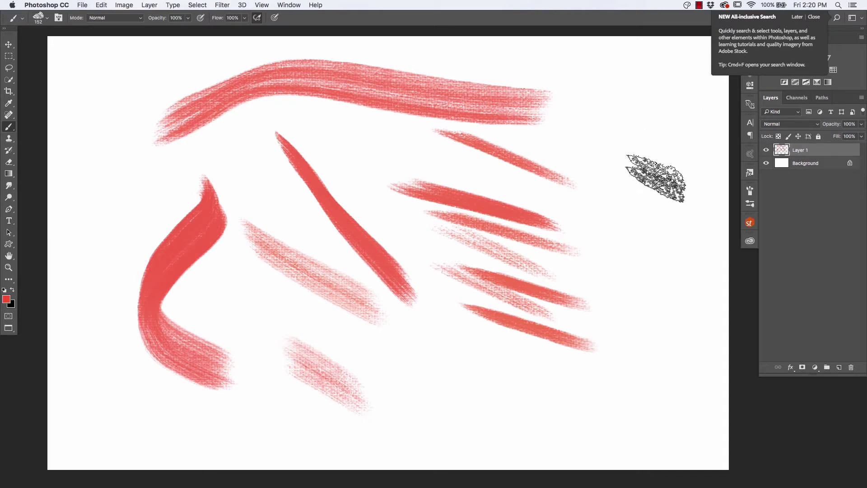
mouse_move(642, 307)
mouse_down()
mouse_move(654, 229)
mouse_move(658, 120)
mouse_up()
mouse_move(604, 286)
mouse_down()
mouse_move(633, 192)
mouse_move(632, 120)
mouse_move(610, 260)
mouse_move(649, 126)
mouse_up()
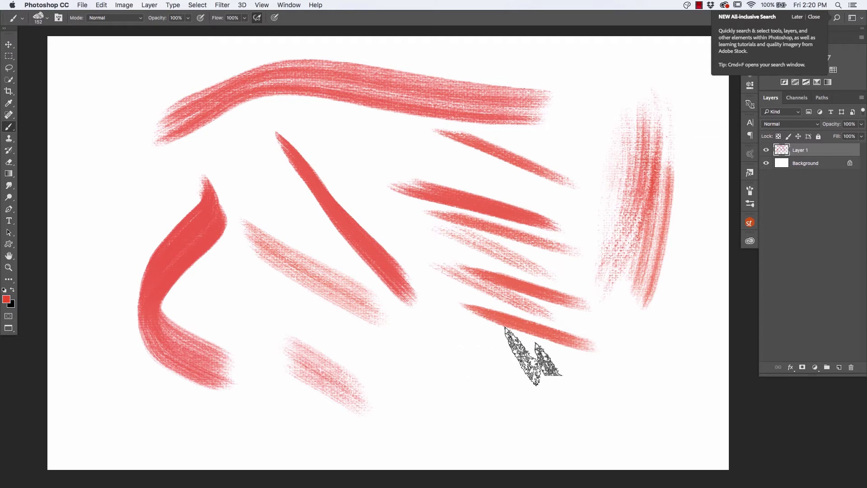
mouse_move(553, 393)
mouse_down()
mouse_move(587, 408)
mouse_move(411, 388)
mouse_move(390, 362)
mouse_up()
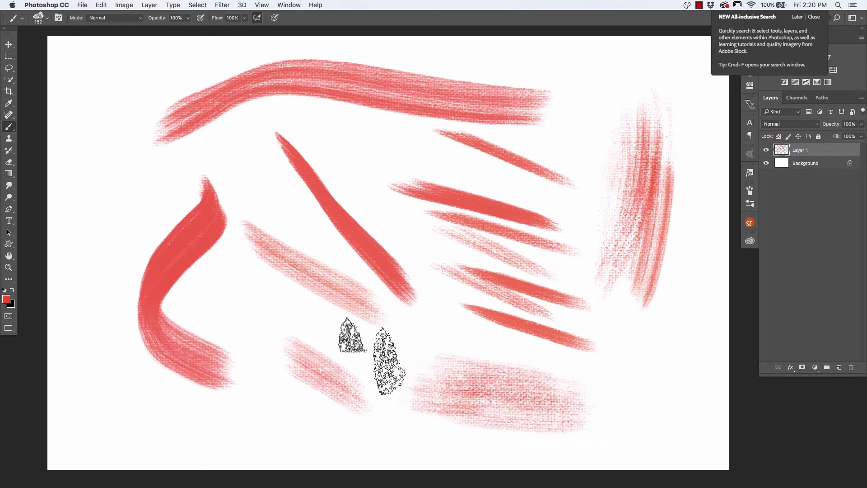
Build up thick solid red strokes diagonally across the lower canvas and vertically along its left edge
drag(625, 411, 279, 331)
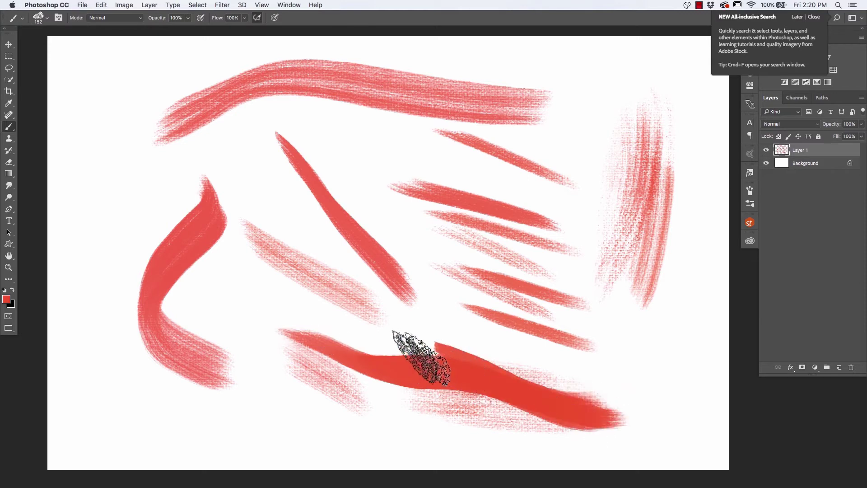
mouse_move(590, 407)
mouse_down()
mouse_move(559, 405)
mouse_move(398, 347)
mouse_move(267, 319)
mouse_up()
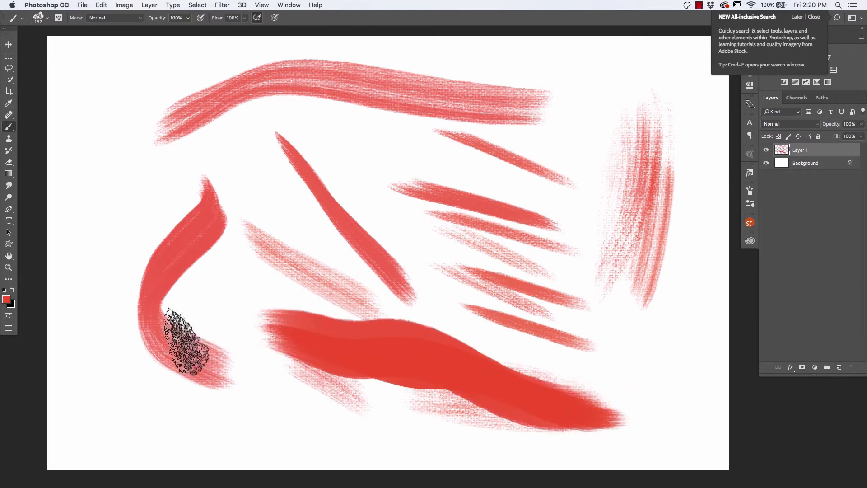
drag(412, 348, 243, 299)
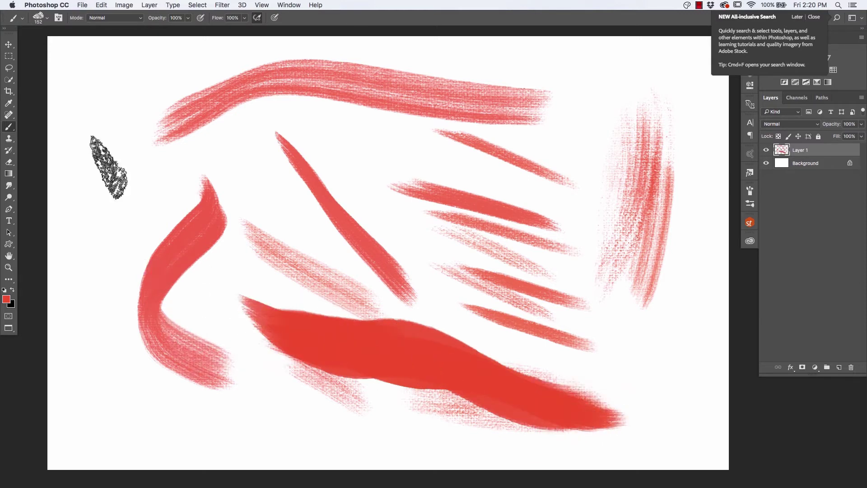
mouse_move(98, 99)
mouse_down()
mouse_move(96, 253)
mouse_move(138, 395)
mouse_up()
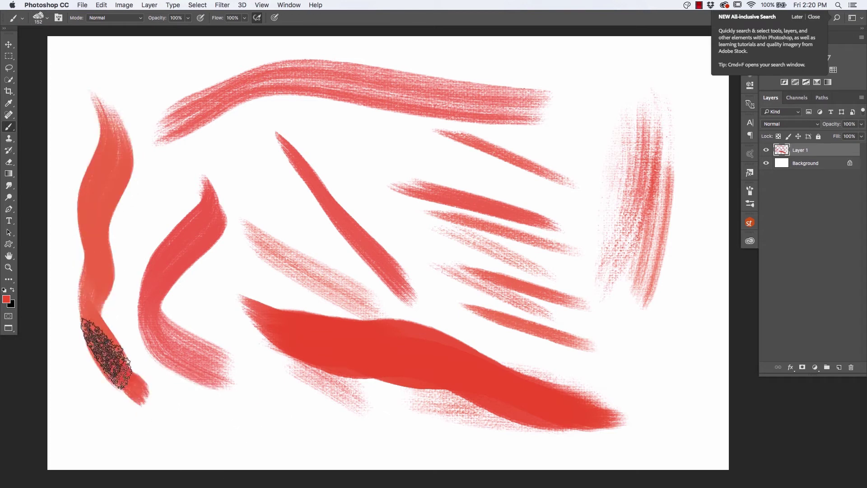
mouse_move(106, 352)
mouse_down()
mouse_move(101, 119)
mouse_move(92, 194)
mouse_move(136, 391)
mouse_up()
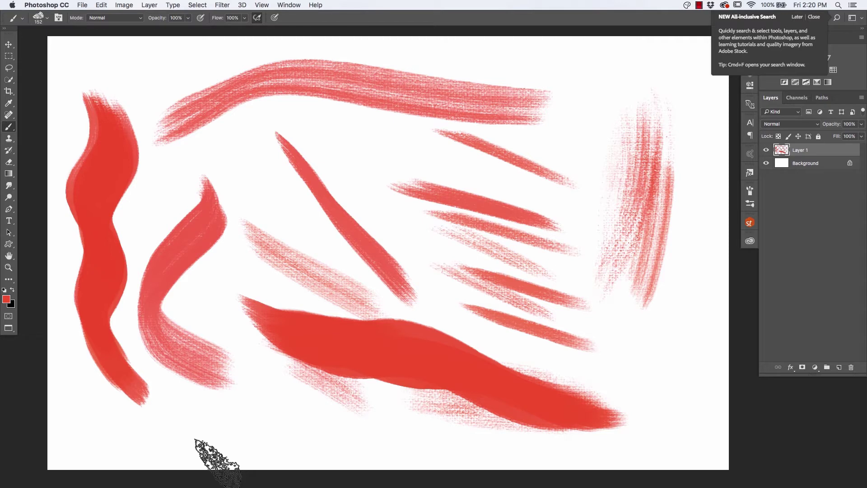
Add short tapered red dabs between the existing strokes in the upper middle of the canvas
drag(386, 124, 373, 193)
drag(330, 119, 337, 139)
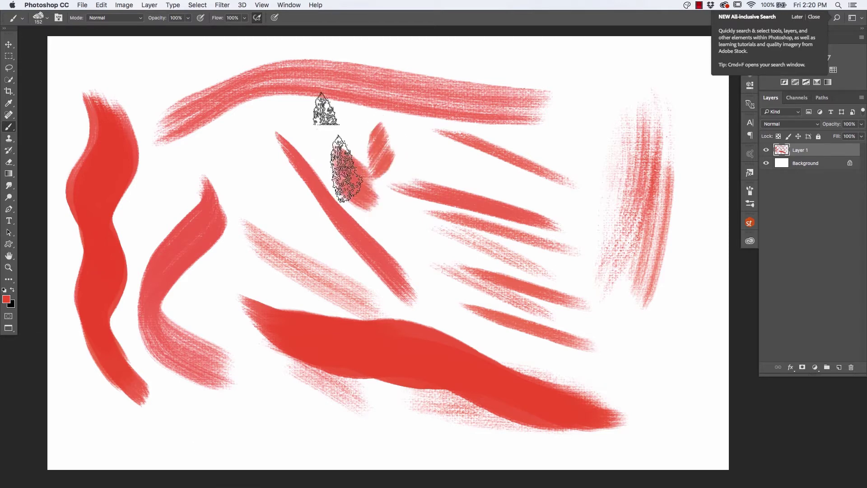
drag(298, 239, 237, 144)
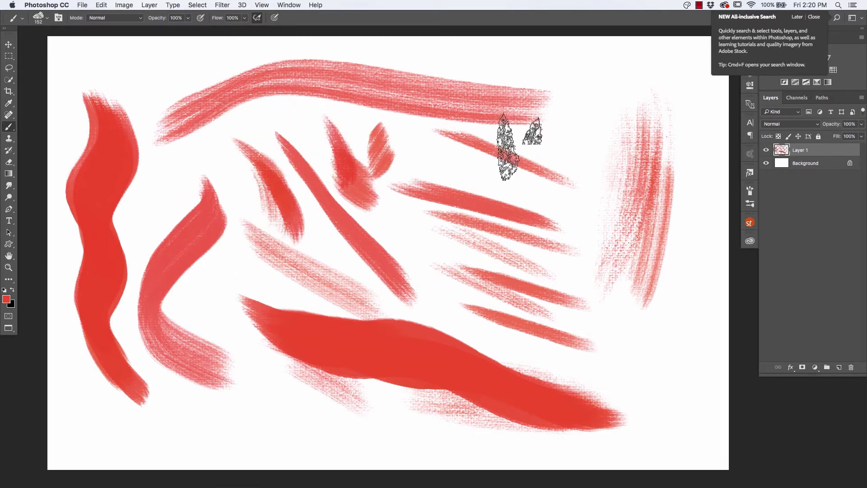
drag(615, 119, 436, 244)
Clear Layer 1 and paint straight and curved red bristle strokes with the MUNCH Brushes - Medium Flat preset
key(super+x)
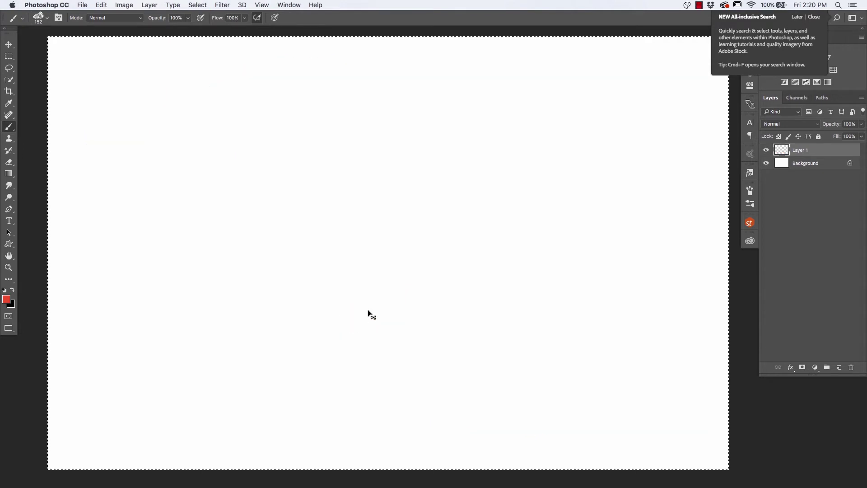
click(21, 17)
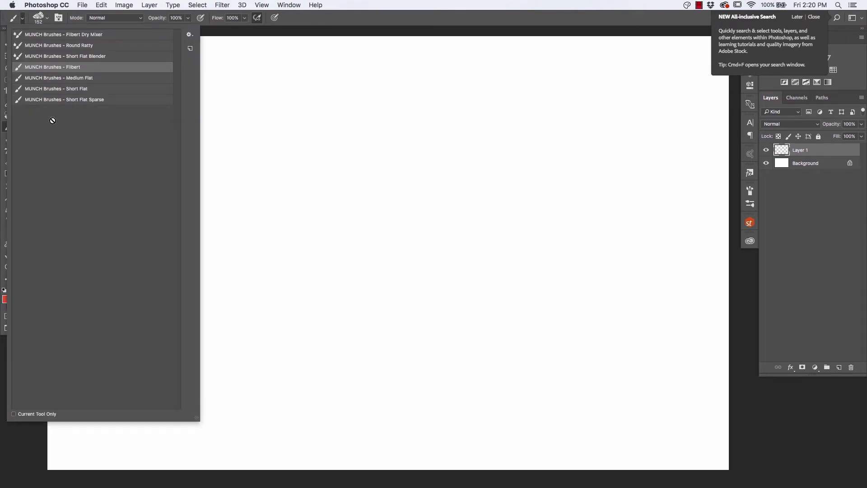
click(54, 79)
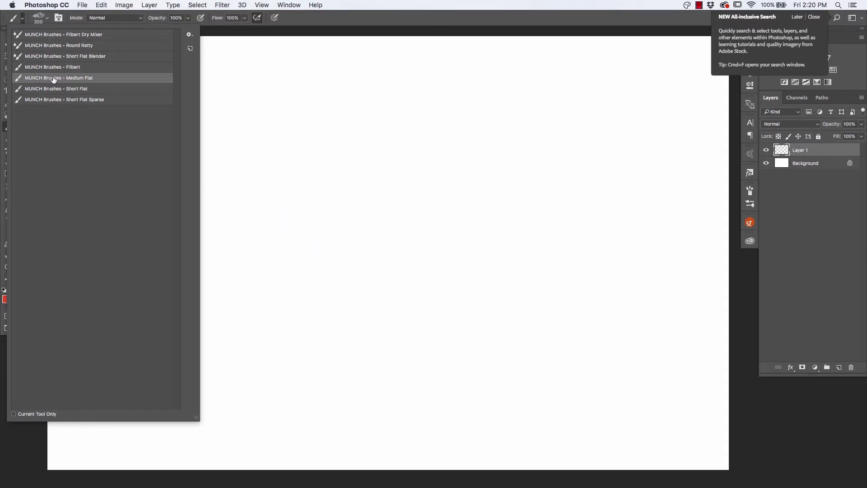
drag(452, 178, 287, 296)
mouse_move(379, 135)
mouse_down()
mouse_move(362, 161)
mouse_move(230, 208)
mouse_move(289, 170)
mouse_up()
drag(352, 311, 520, 316)
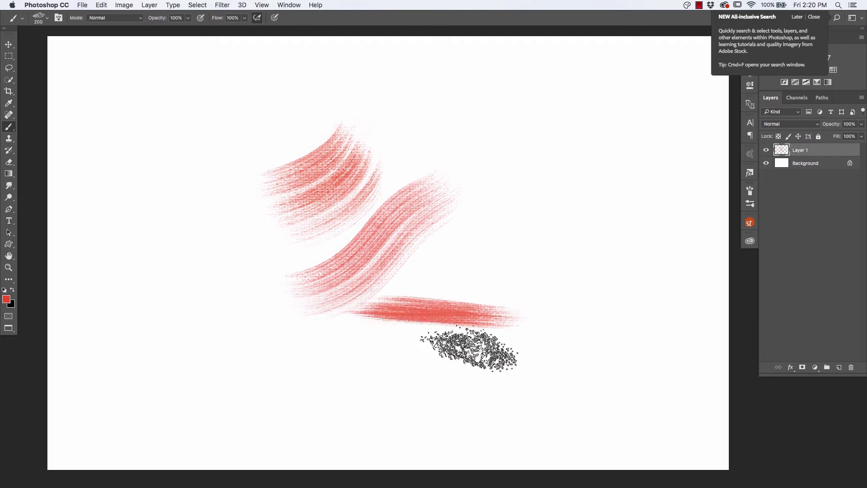
drag(476, 359, 257, 328)
drag(201, 294, 181, 172)
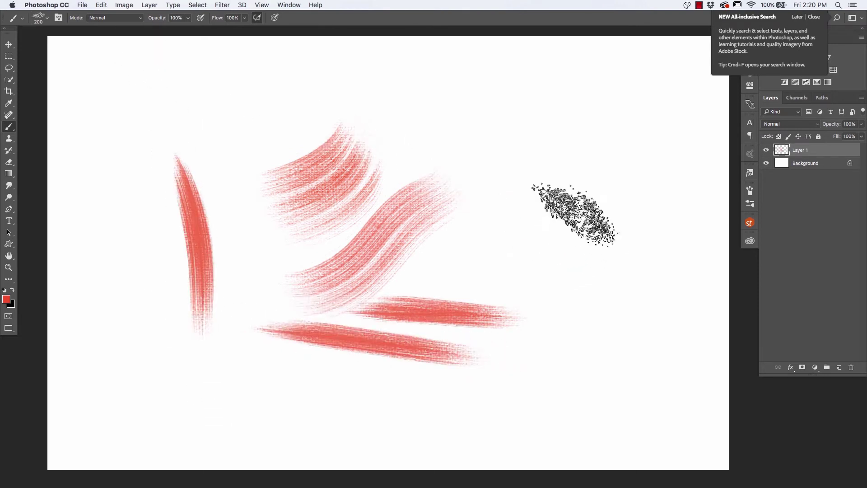
mouse_move(543, 203)
mouse_down()
mouse_move(563, 266)
mouse_move(479, 181)
mouse_up()
Switch to the MUNCH Brushes - Short Flat preset and paint long wavy red strokes around the edges of the existing marks
click(18, 17)
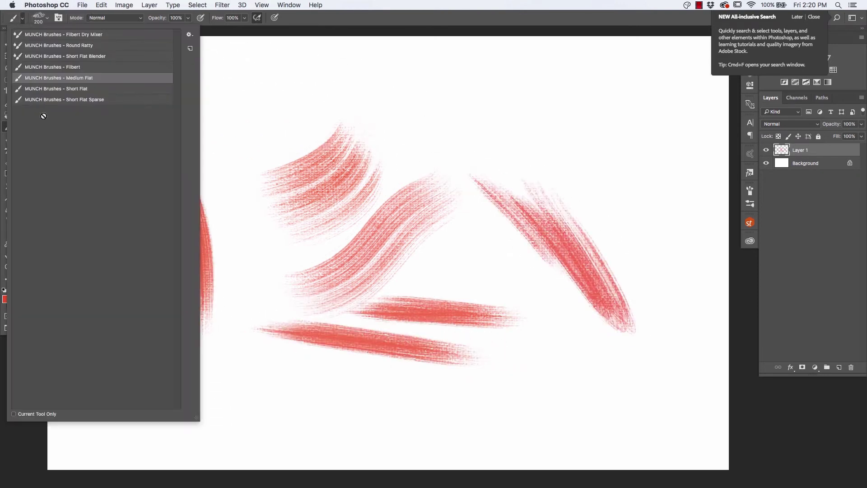
click(44, 90)
mouse_move(617, 119)
mouse_down()
mouse_move(563, 131)
mouse_move(428, 104)
mouse_move(225, 80)
mouse_move(249, 290)
mouse_up()
mouse_move(264, 387)
mouse_down()
mouse_move(133, 235)
mouse_move(100, 133)
mouse_up()
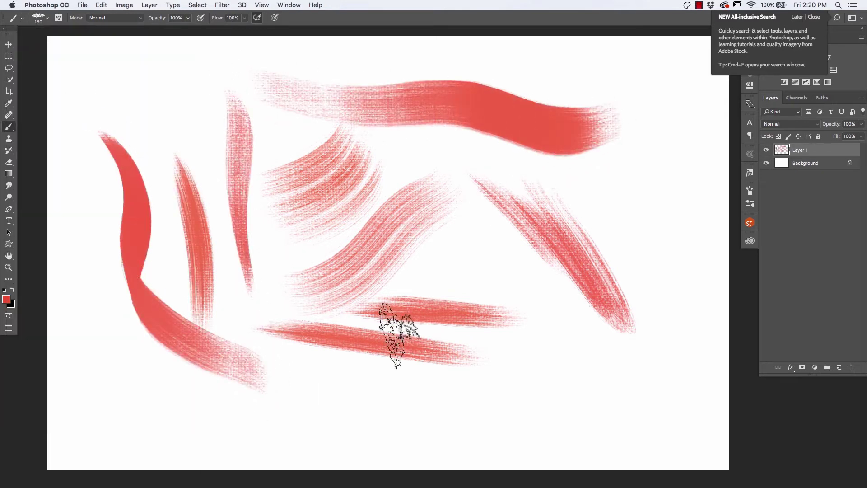
mouse_move(546, 416)
mouse_down()
mouse_move(440, 421)
mouse_move(575, 369)
mouse_move(486, 409)
mouse_move(578, 377)
mouse_move(449, 412)
mouse_up()
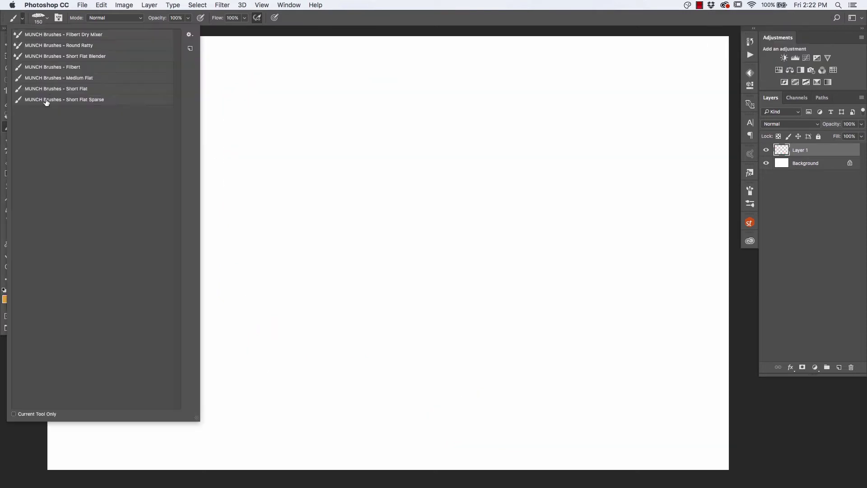
Choose the MUNCH Brushes - Short Flat Sparse preset and paint orange strokes, from dense curves to faint sweeps, across the blank canvas
click(47, 102)
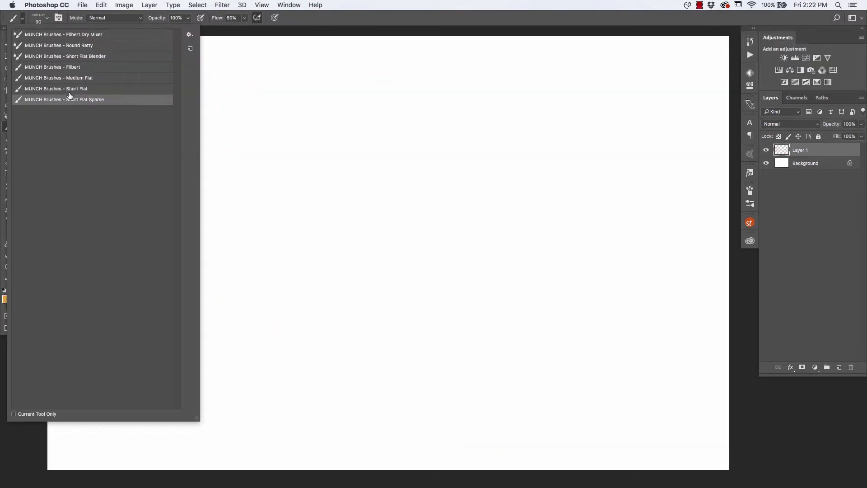
click(304, 200)
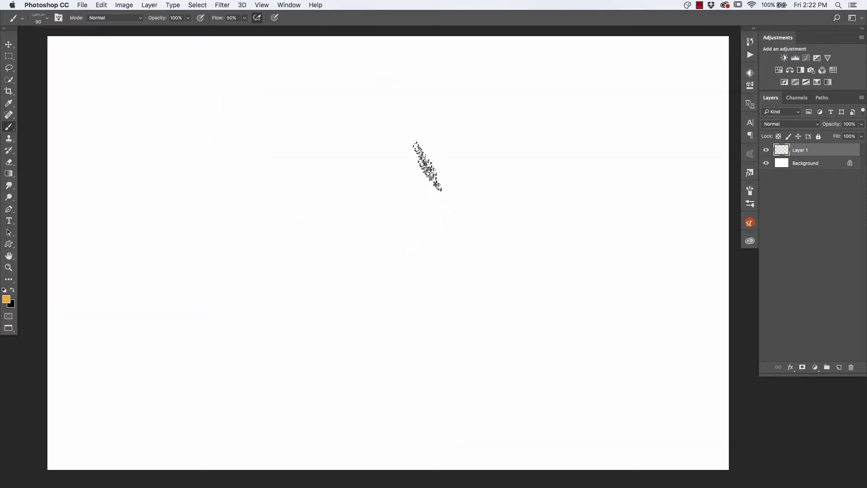
drag(427, 166, 388, 358)
mouse_move(289, 229)
mouse_down()
mouse_move(300, 287)
mouse_move(263, 271)
mouse_move(211, 347)
mouse_up()
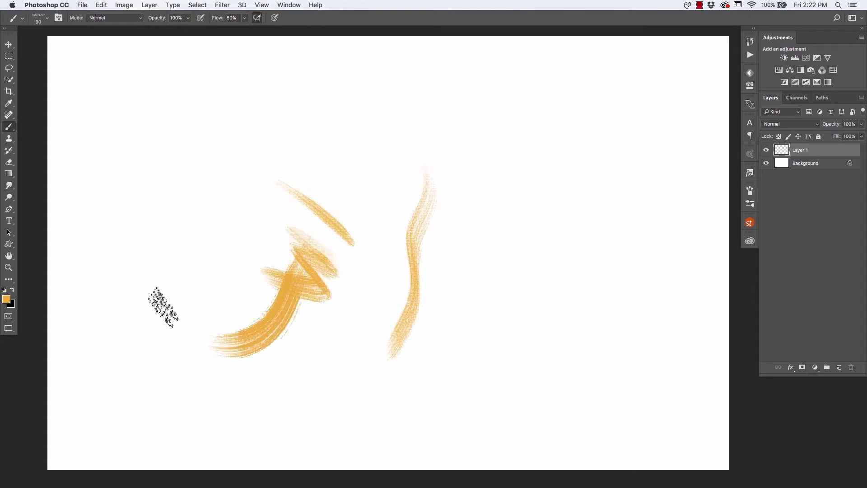
drag(188, 296, 230, 172)
drag(504, 276, 583, 266)
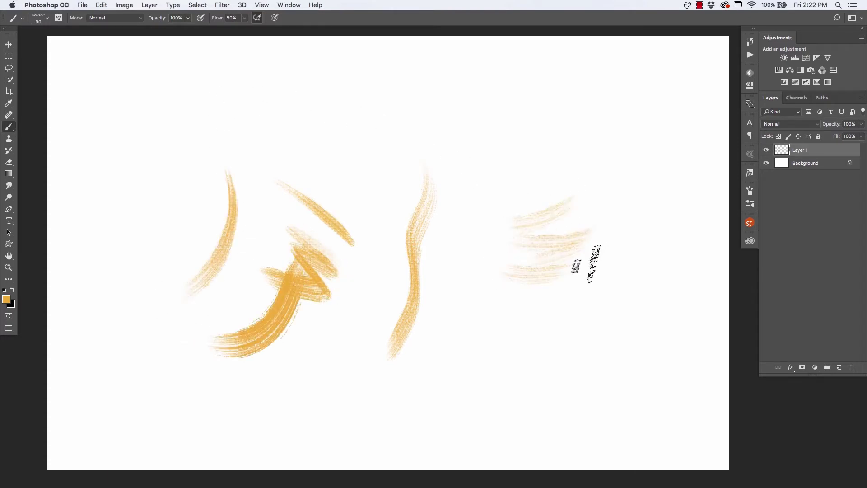
Switch back to the MUNCH Brushes - Filbert preset
click(22, 20)
click(40, 67)
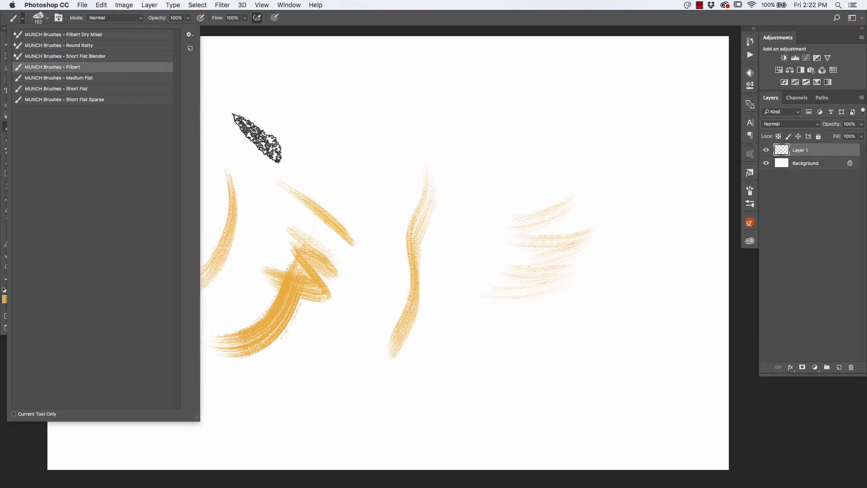
click(264, 162)
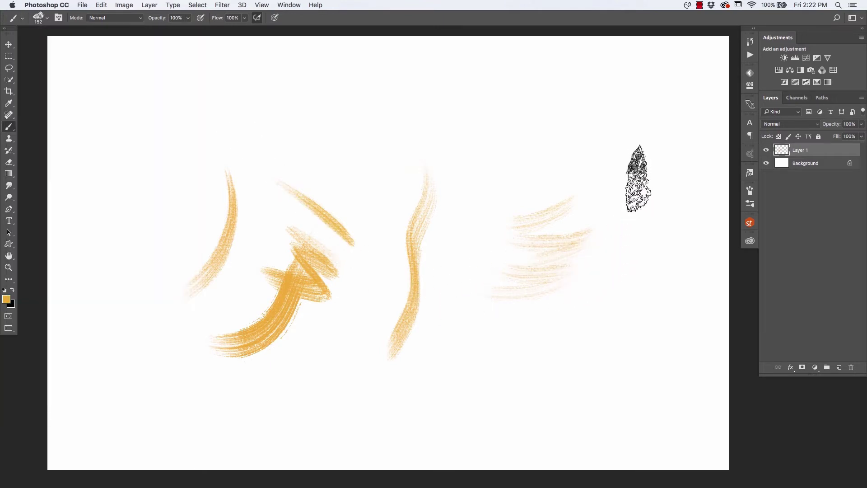
Paint a broad curved orange stroke, then at brush size 60 add thinner wavy and curved strokes and a filled oval
mouse_move(638, 180)
mouse_down()
mouse_move(620, 233)
mouse_move(542, 345)
mouse_up()
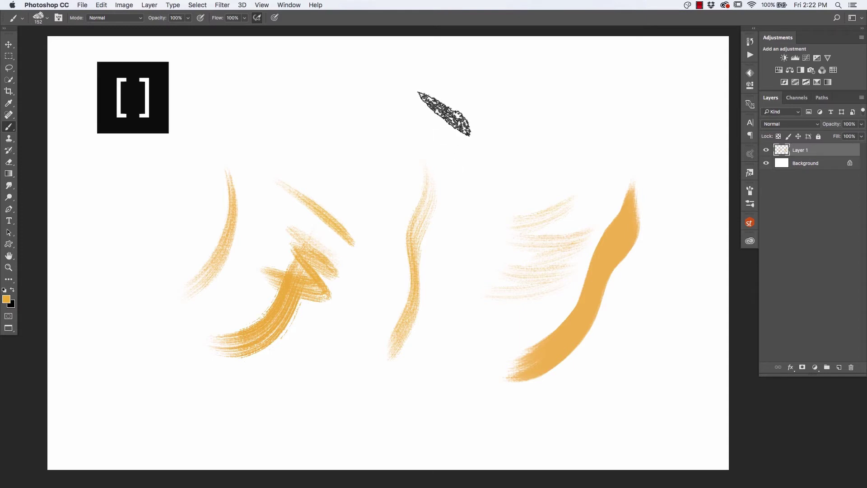
key(bracketleft)
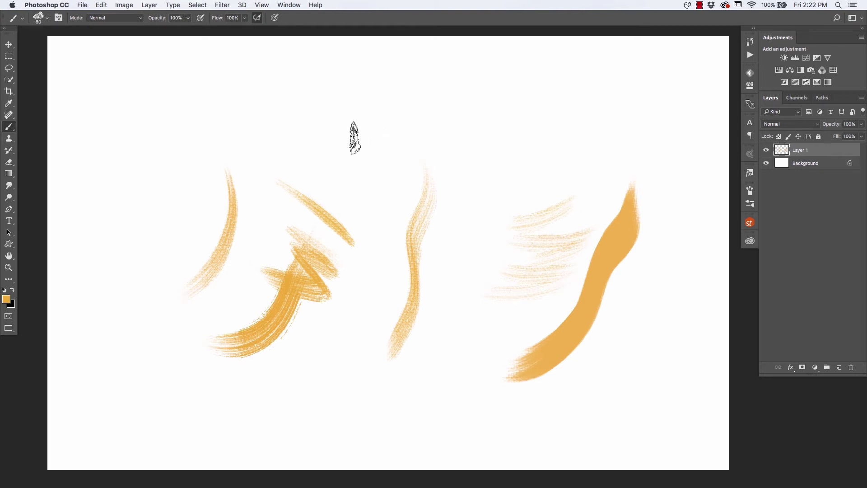
drag(358, 133, 362, 219)
mouse_move(293, 156)
mouse_down()
mouse_move(290, 128)
mouse_move(261, 156)
mouse_up()
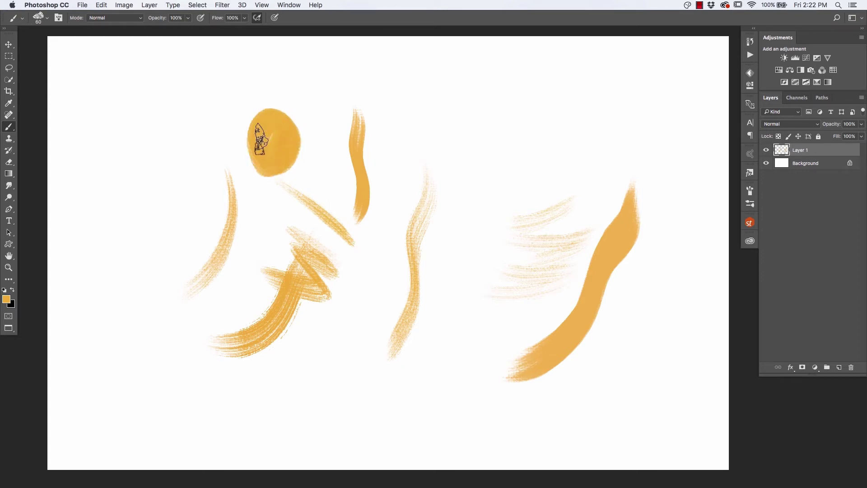
mouse_move(168, 105)
mouse_down()
mouse_move(177, 208)
mouse_move(149, 298)
mouse_up()
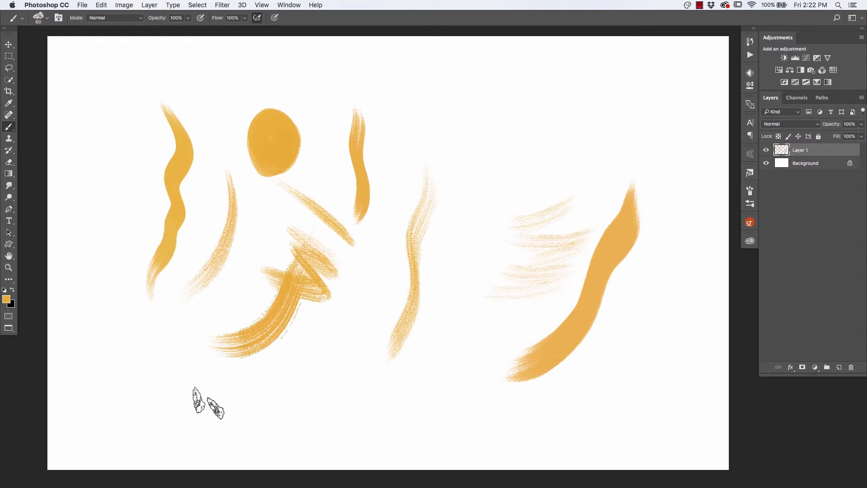
drag(352, 394, 231, 377)
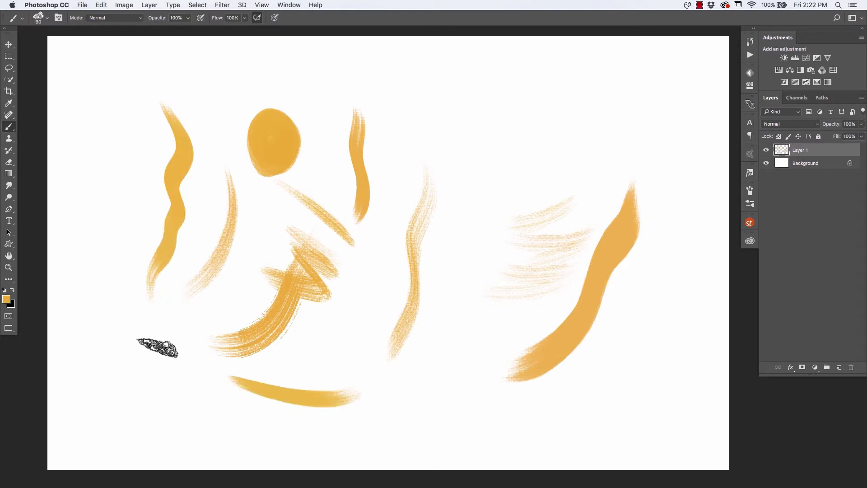
Enlarge the brush to 200 and paint wide orange bands across the upper canvas and diagonally through the middle
key(bracketright)
key(bracketright)
key(bracketright)
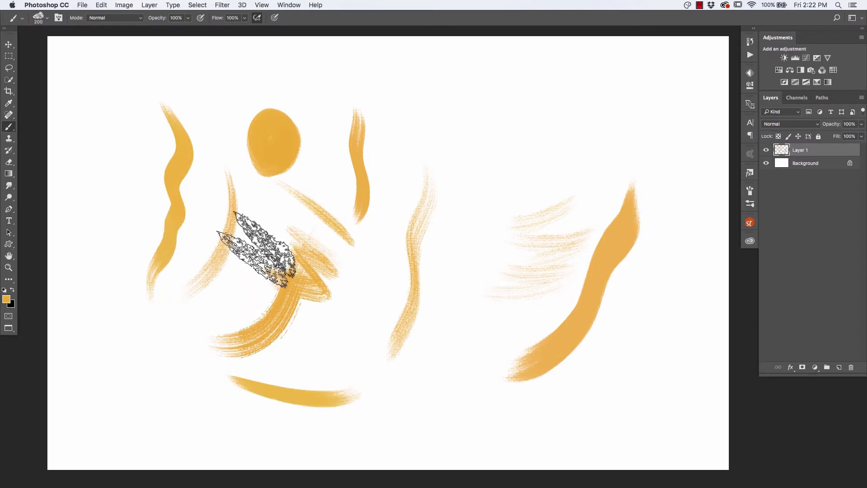
drag(580, 120, 181, 149)
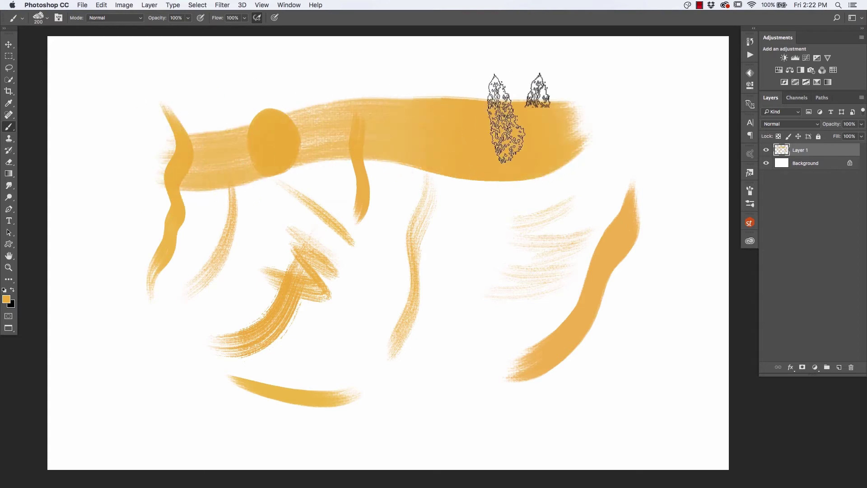
drag(461, 109, 204, 118)
mouse_move(413, 341)
mouse_down()
mouse_move(506, 255)
mouse_move(580, 146)
mouse_move(513, 235)
mouse_move(292, 344)
mouse_move(557, 156)
mouse_move(521, 223)
mouse_move(312, 343)
mouse_move(485, 260)
mouse_move(594, 156)
mouse_move(498, 268)
mouse_move(307, 370)
mouse_move(343, 320)
mouse_move(552, 201)
mouse_move(571, 180)
mouse_move(386, 305)
mouse_move(382, 293)
mouse_move(567, 177)
mouse_move(498, 235)
mouse_move(368, 293)
mouse_move(459, 271)
mouse_up()
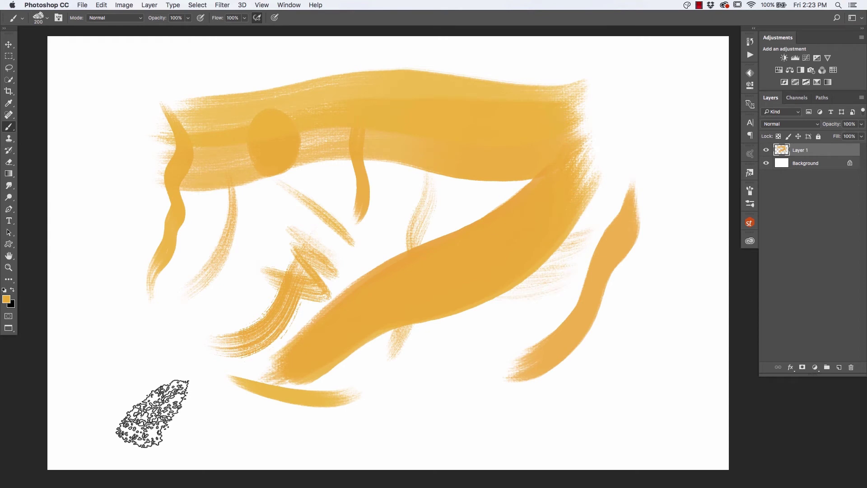
Clear Layer 1 and paint a thick diagonal orange band with the MUNCH Brushes - Short Flat Blender preset
key(BackSpace)
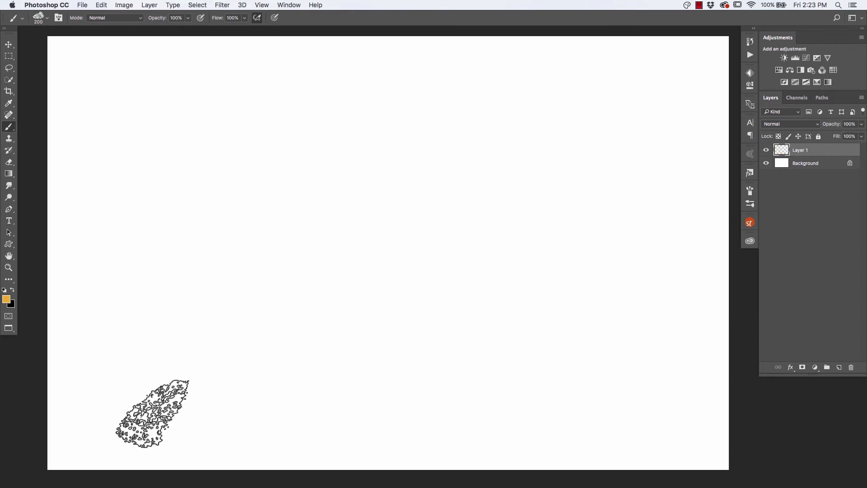
click(20, 19)
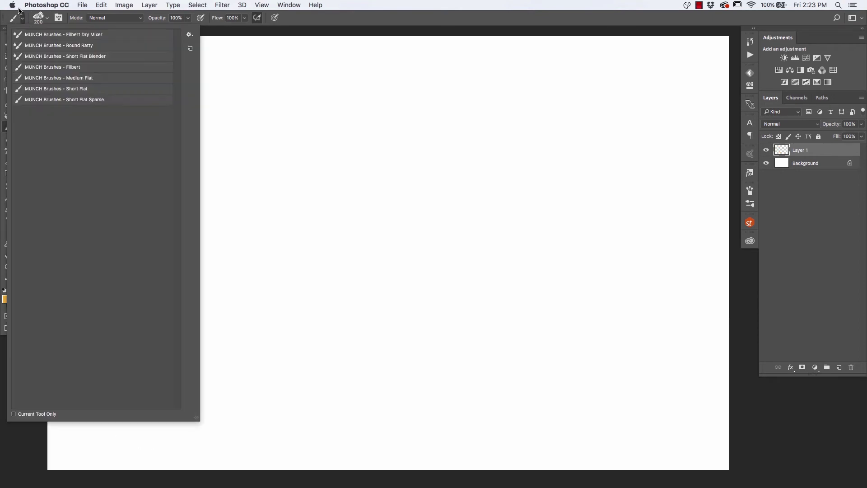
click(40, 58)
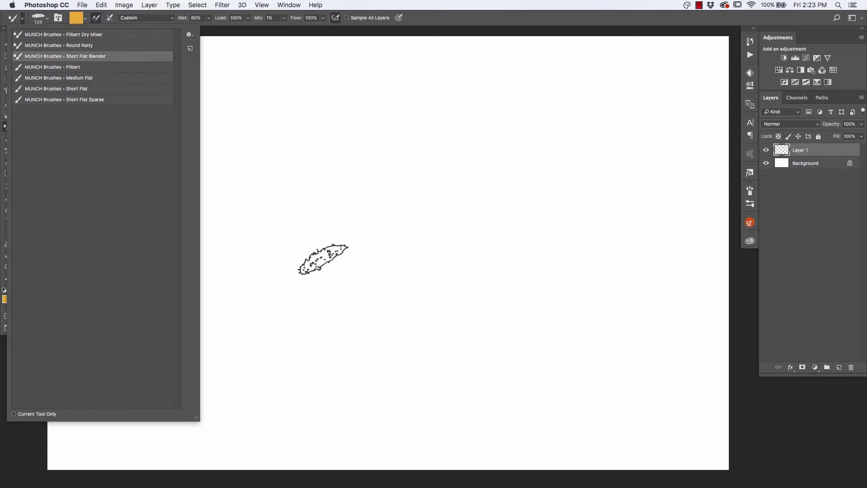
click(323, 259)
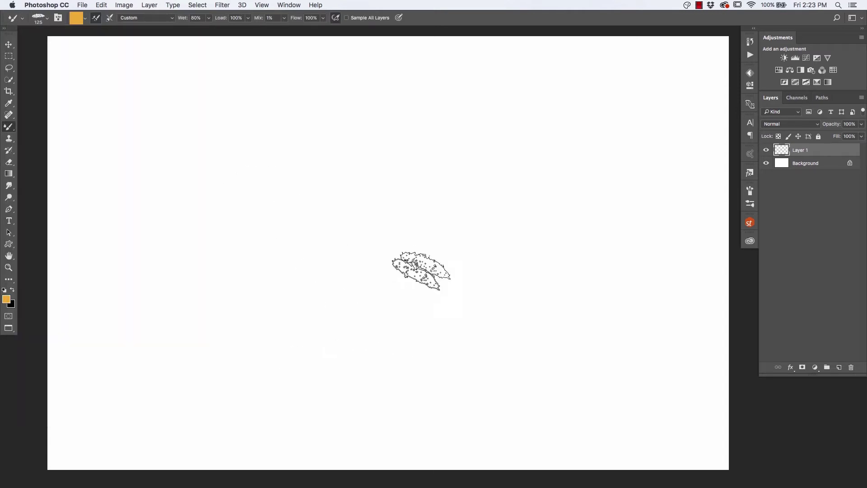
mouse_move(296, 337)
mouse_down()
mouse_move(441, 248)
mouse_move(515, 181)
mouse_up()
mouse_move(443, 228)
mouse_down()
mouse_move(304, 329)
mouse_move(508, 194)
mouse_move(389, 310)
mouse_move(327, 337)
mouse_move(480, 178)
mouse_move(307, 325)
mouse_up()
Set the foreground color to red and paint a short red patch just above the upper end of the orange band
click(6, 300)
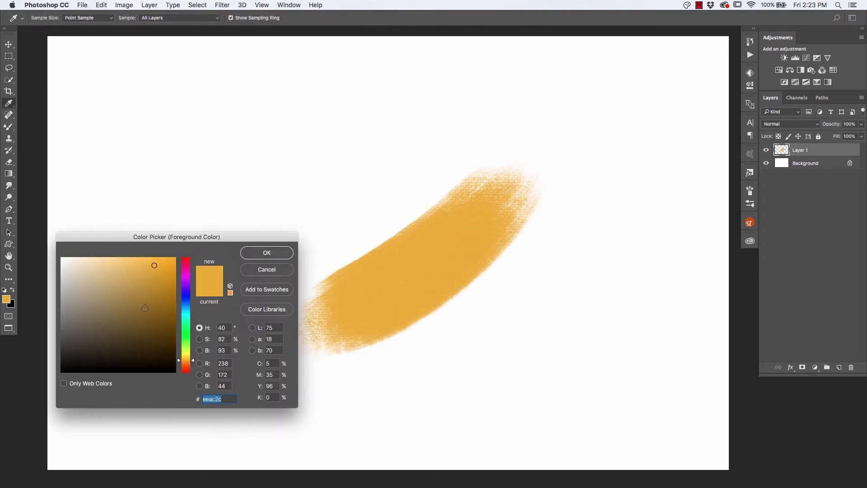
click(185, 372)
click(267, 253)
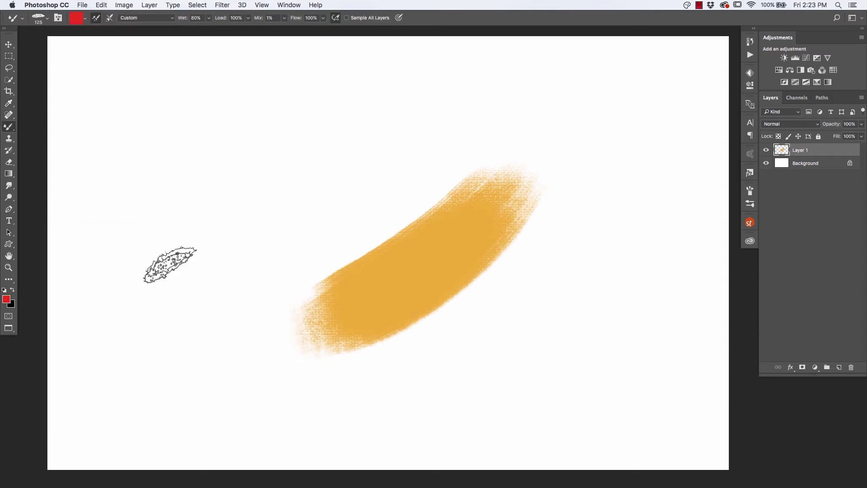
mouse_move(540, 150)
mouse_down()
mouse_move(582, 89)
mouse_move(577, 72)
mouse_move(534, 140)
mouse_up()
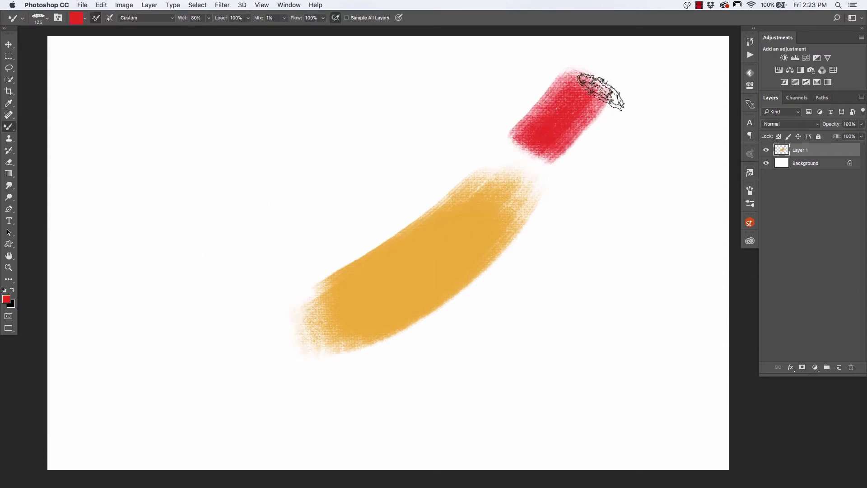
Blend the red into the orange band with repeated diagonal strokes down from the red patch
mouse_move(606, 83)
mouse_down()
mouse_move(519, 204)
mouse_move(402, 299)
mouse_up()
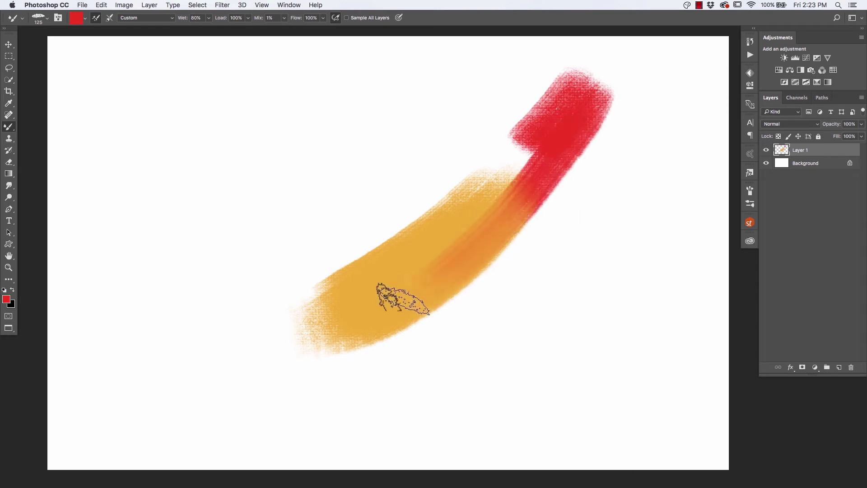
mouse_move(579, 99)
mouse_down()
mouse_move(436, 244)
mouse_move(570, 82)
mouse_move(499, 170)
mouse_move(449, 208)
mouse_move(560, 81)
mouse_move(506, 149)
mouse_move(388, 257)
mouse_move(552, 121)
mouse_move(538, 148)
mouse_move(402, 266)
mouse_up()
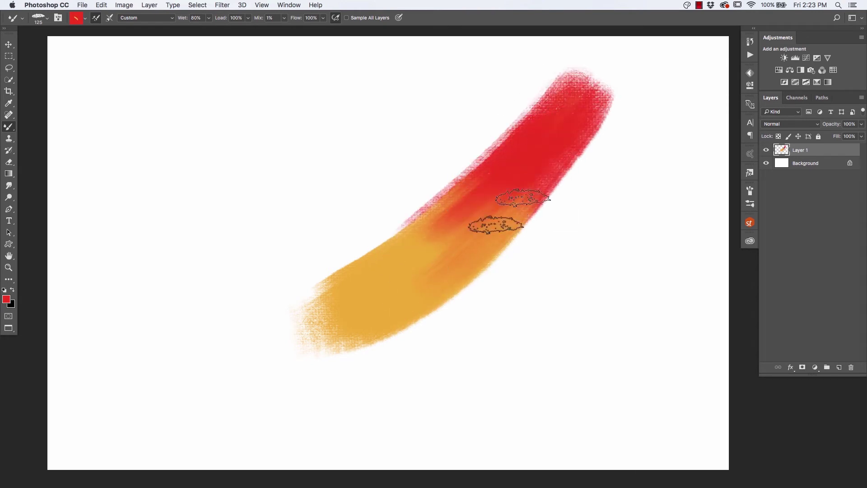
mouse_move(523, 198)
mouse_down()
mouse_move(481, 242)
mouse_move(568, 150)
mouse_move(412, 306)
mouse_move(384, 295)
mouse_up()
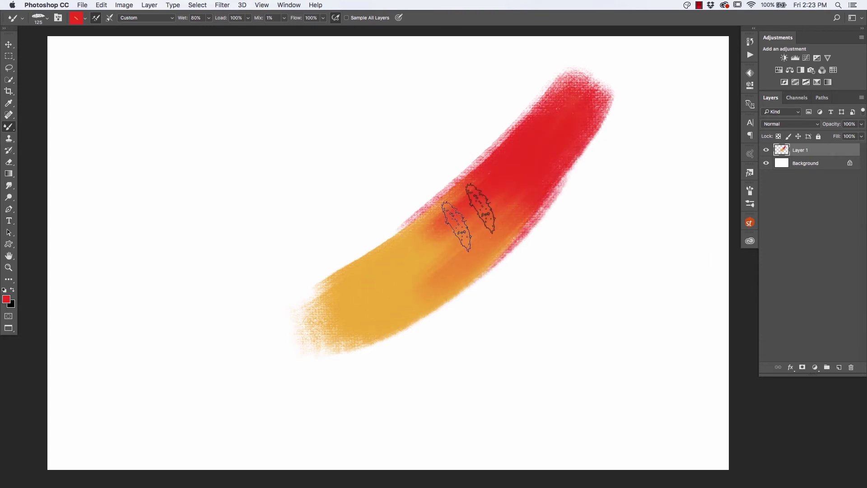
mouse_move(421, 234)
mouse_down()
mouse_move(563, 84)
mouse_move(485, 172)
mouse_move(309, 301)
mouse_up()
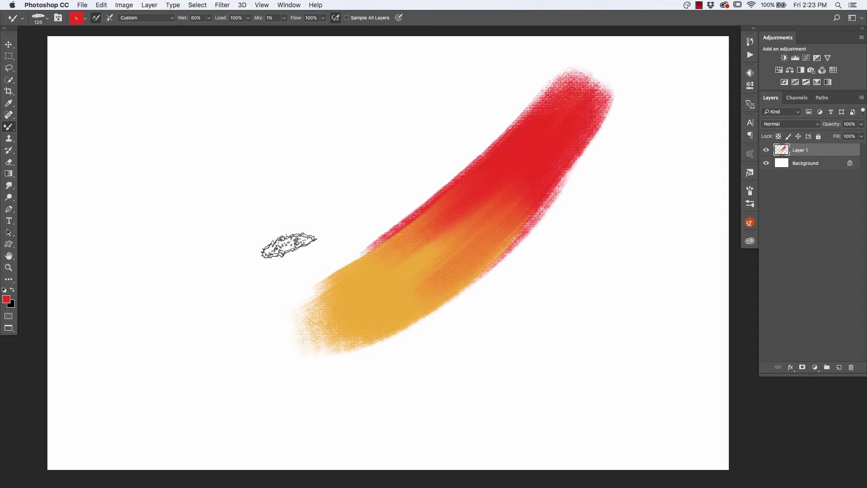
Sample the orange from the band and blend it back into the red along the middle and upper edge
drag(372, 262, 463, 212)
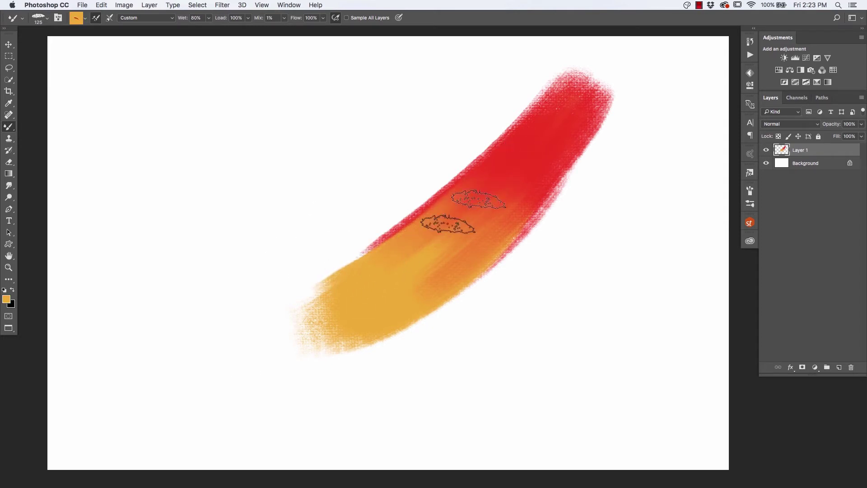
mouse_move(499, 189)
mouse_down()
mouse_move(364, 308)
mouse_move(472, 258)
mouse_up()
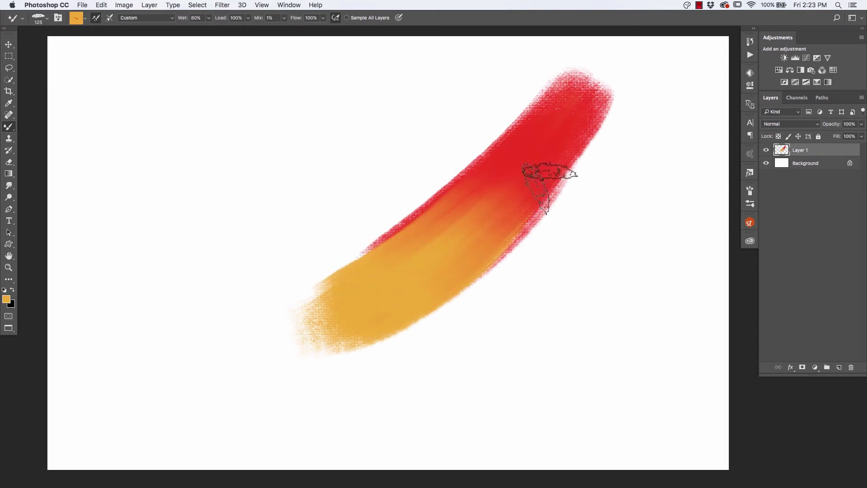
mouse_move(347, 273)
mouse_down()
mouse_move(387, 240)
mouse_move(348, 258)
mouse_up()
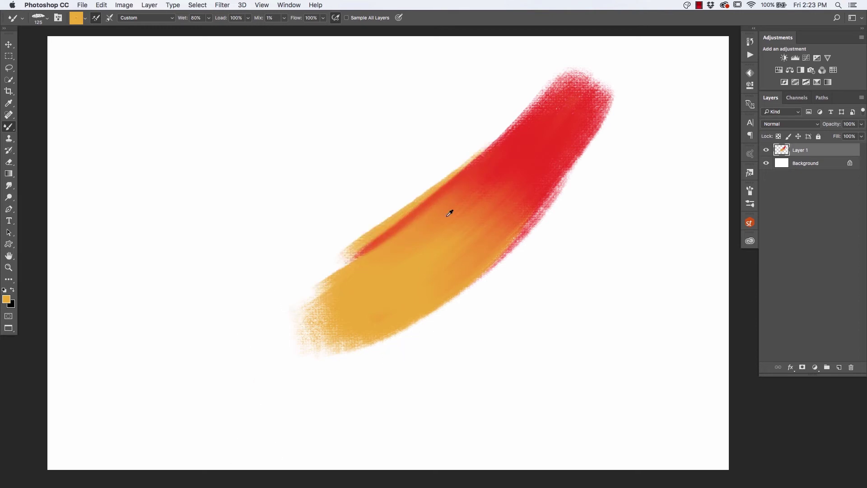
mouse_move(526, 107)
mouse_down()
mouse_move(466, 181)
mouse_move(367, 260)
mouse_move(488, 152)
mouse_move(385, 241)
mouse_move(331, 273)
mouse_move(467, 173)
mouse_move(331, 289)
mouse_move(441, 191)
mouse_move(358, 262)
mouse_up()
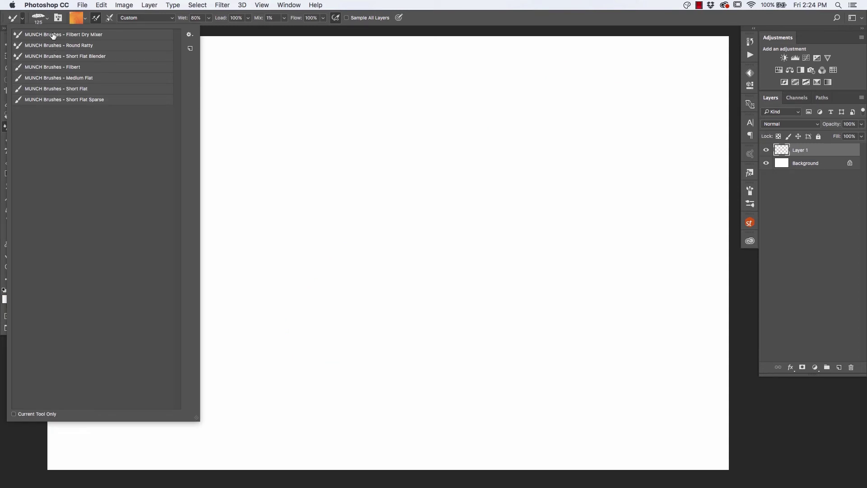
Choose the MUNCH Brushes - Filbert Dry Mixer preset, set the foreground color to red, and paint overlapping diagonal strokes on the blank canvas
click(53, 36)
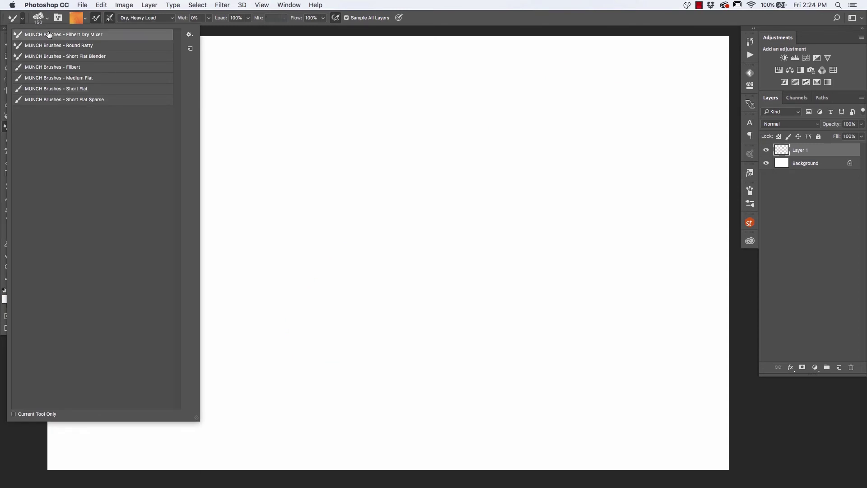
click(294, 246)
click(9, 301)
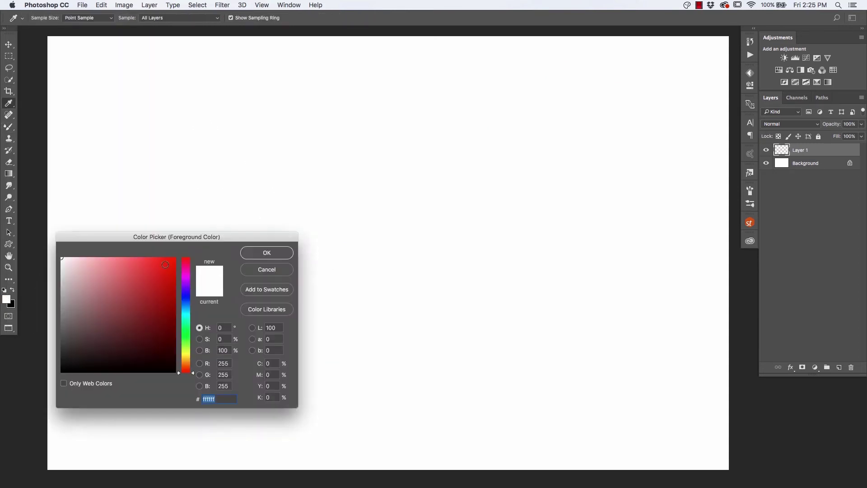
click(248, 257)
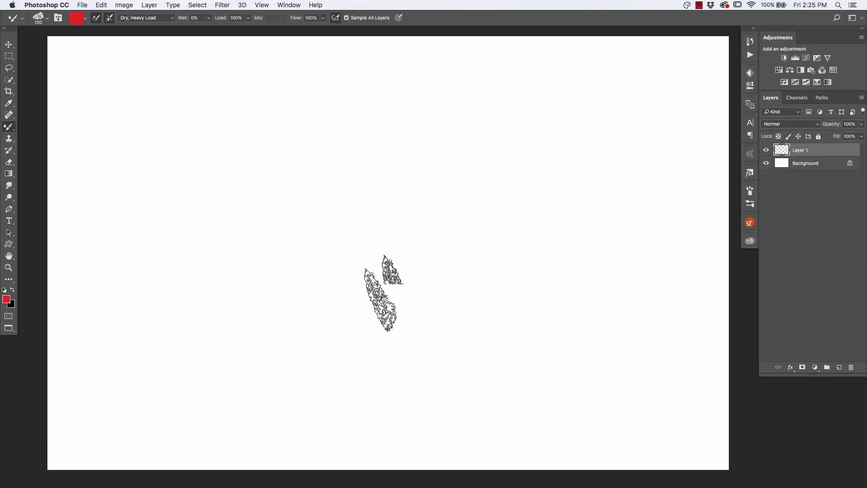
drag(504, 164, 350, 370)
mouse_move(377, 296)
mouse_down()
mouse_move(513, 107)
mouse_move(388, 349)
mouse_move(531, 111)
mouse_move(422, 326)
mouse_move(440, 193)
mouse_move(407, 242)
mouse_move(371, 362)
mouse_up()
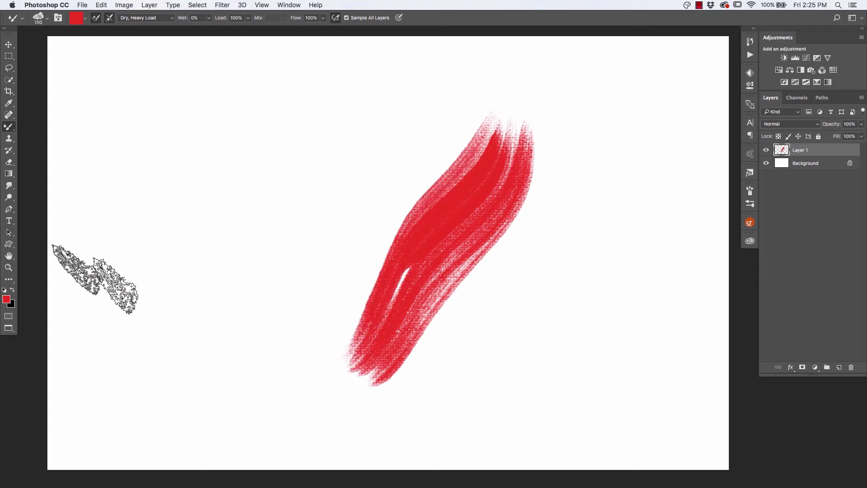
Set the foreground color to yellow (ecc821) and paint it through the middle of the red strokes
click(7, 299)
click(189, 357)
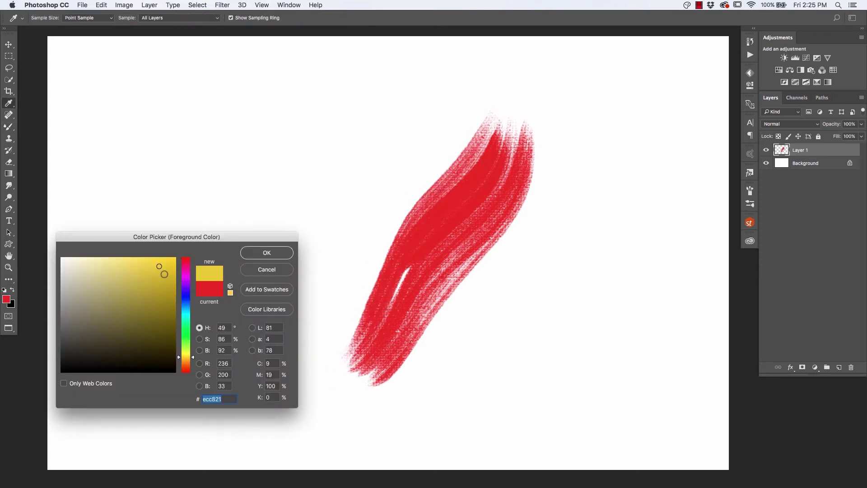
click(244, 254)
mouse_move(519, 145)
mouse_down()
mouse_move(413, 300)
mouse_move(492, 199)
mouse_move(489, 145)
mouse_move(393, 290)
mouse_move(484, 145)
mouse_move(405, 270)
mouse_move(384, 286)
mouse_move(470, 190)
mouse_move(406, 318)
mouse_move(523, 140)
mouse_move(412, 310)
mouse_move(495, 193)
mouse_move(504, 138)
mouse_move(400, 254)
mouse_move(388, 274)
mouse_move(389, 316)
mouse_up()
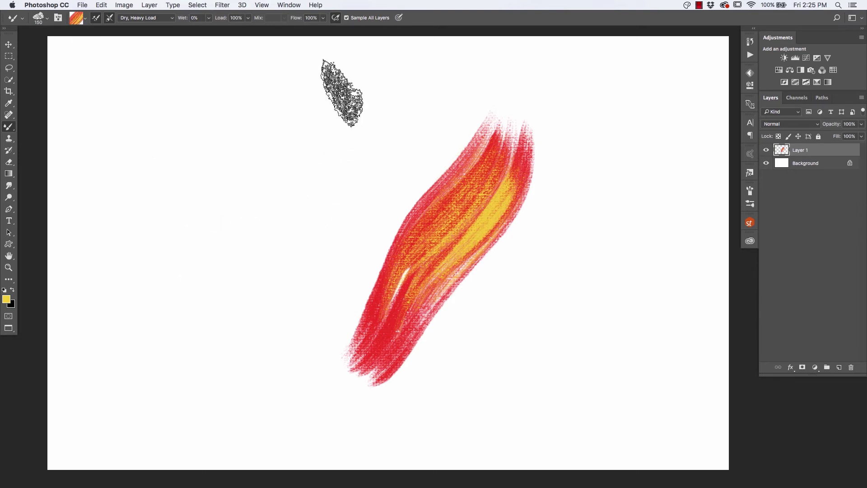
Load the brush with the mixed red-yellow paint and add streaky orange curved strokes and a circular swirl around the red strokes
mouse_move(338, 92)
mouse_down()
mouse_move(237, 258)
mouse_move(215, 386)
mouse_move(329, 93)
mouse_move(251, 280)
mouse_move(252, 345)
mouse_move(330, 93)
mouse_move(297, 170)
mouse_move(258, 312)
mouse_up()
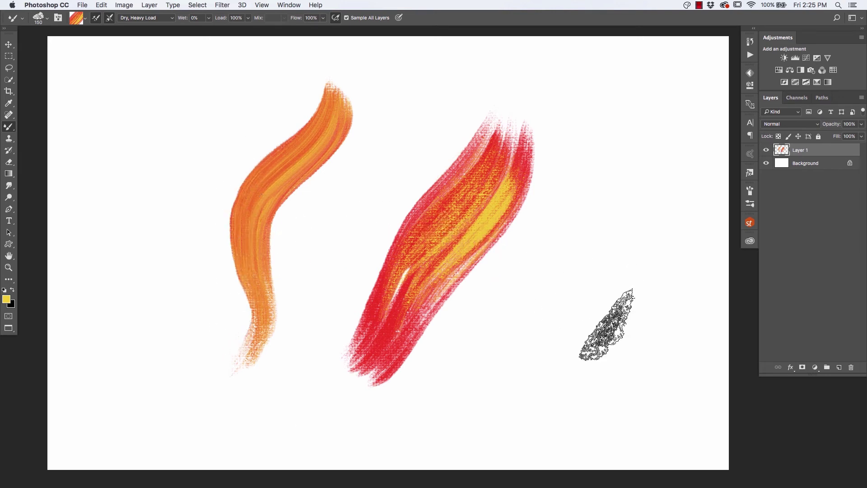
mouse_move(630, 356)
mouse_down()
mouse_move(562, 252)
mouse_move(606, 253)
mouse_move(575, 253)
mouse_move(599, 254)
mouse_move(549, 335)
mouse_move(623, 251)
mouse_move(597, 290)
mouse_move(571, 248)
mouse_move(588, 282)
mouse_move(544, 300)
mouse_move(554, 275)
mouse_move(592, 247)
mouse_move(585, 346)
mouse_move(567, 319)
mouse_move(581, 248)
mouse_move(519, 348)
mouse_move(596, 178)
mouse_move(539, 373)
mouse_up()
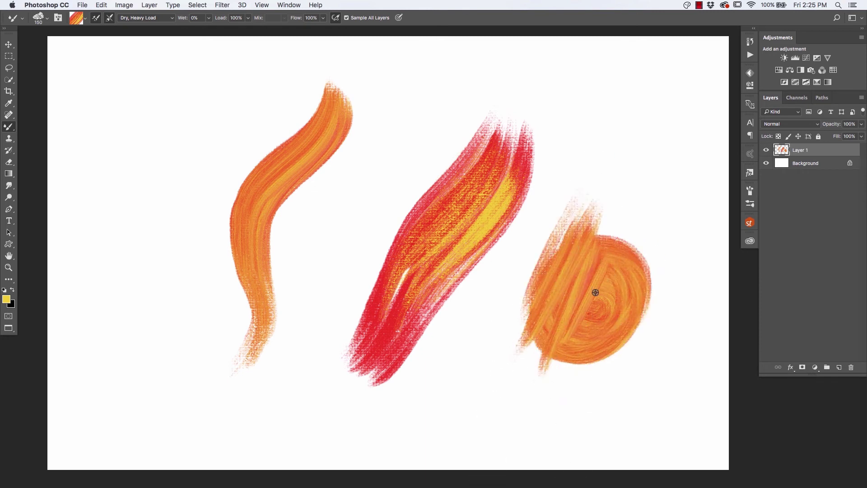
mouse_move(607, 115)
mouse_down()
mouse_move(519, 267)
mouse_move(552, 170)
mouse_move(497, 316)
mouse_up()
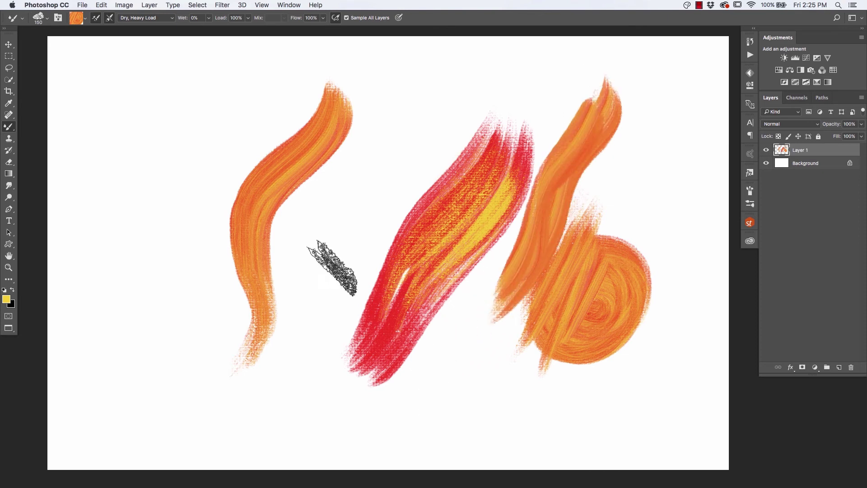
mouse_move(449, 151)
mouse_down()
mouse_move(381, 223)
mouse_move(357, 312)
mouse_up()
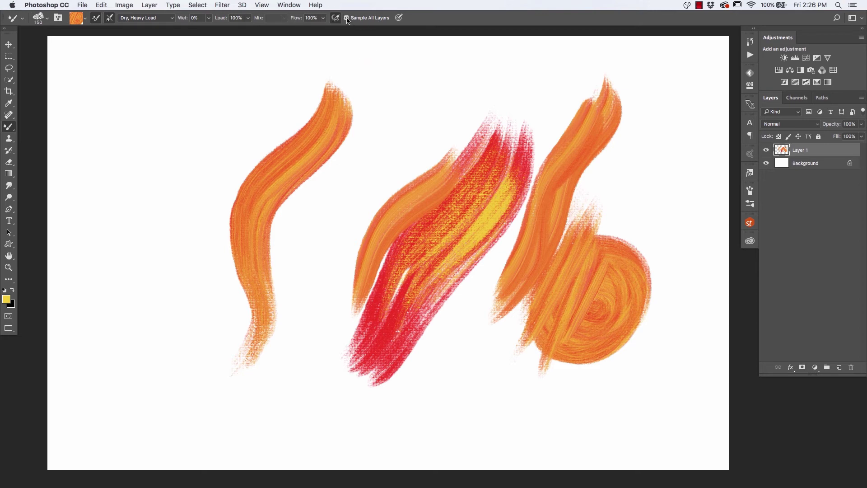
Turn off Sample All Layers and paint overlapping vertical and crosswise orange strokes beside the tall wavy stroke
mouse_move(180, 106)
mouse_down()
mouse_move(141, 395)
mouse_move(194, 87)
mouse_move(135, 388)
mouse_move(145, 97)
mouse_move(120, 323)
mouse_move(111, 329)
mouse_move(140, 145)
mouse_move(155, 164)
mouse_move(164, 382)
mouse_move(178, 348)
mouse_move(192, 213)
mouse_move(173, 164)
mouse_up()
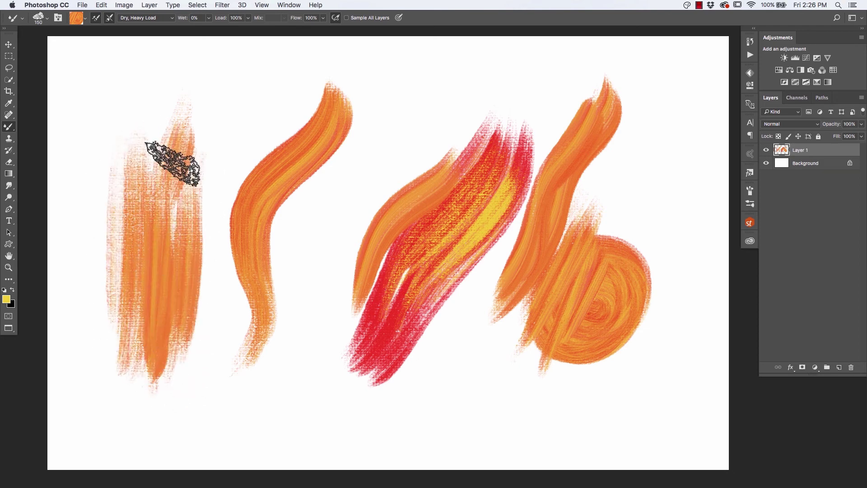
mouse_move(217, 289)
mouse_down()
mouse_move(77, 252)
mouse_move(113, 222)
mouse_move(199, 189)
mouse_move(194, 87)
mouse_move(203, 97)
mouse_move(113, 235)
mouse_up()
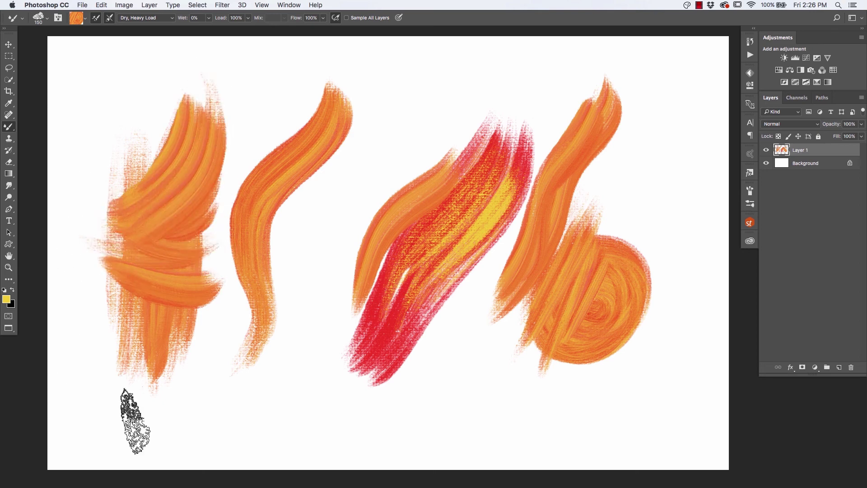
Choose the MUNCH Brushes - Round Ratty preset and paint a broad yellow wavy stroke between the orange wavy stroke and the red strokes
click(16, 18)
double_click(36, 46)
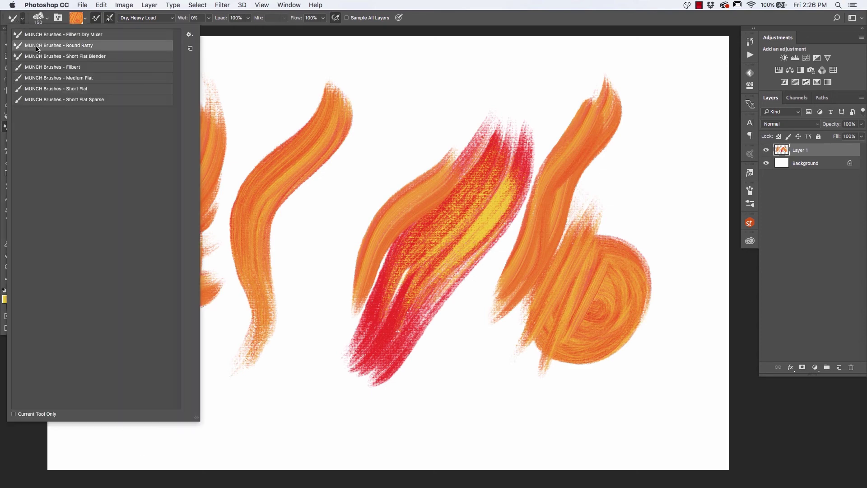
mouse_move(409, 119)
mouse_down()
mouse_move(332, 223)
mouse_move(313, 354)
mouse_up()
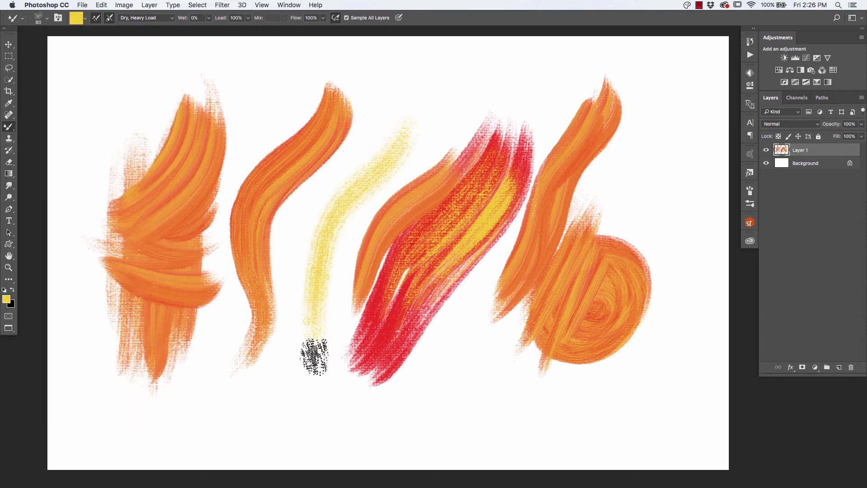
mouse_move(402, 126)
mouse_down()
mouse_move(294, 242)
mouse_move(296, 222)
mouse_move(370, 175)
mouse_up()
Set the foreground color to teal green and paint it over the lower part of the yellow stroke, blending upward
click(7, 300)
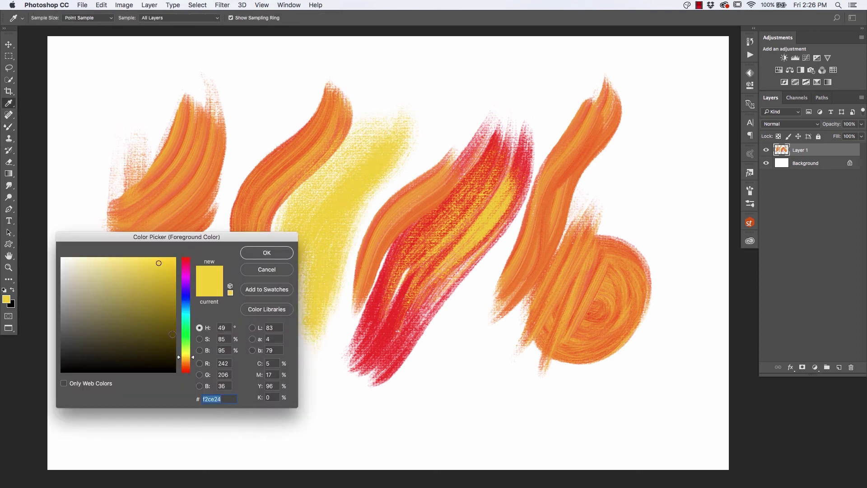
click(187, 308)
drag(194, 311, 193, 318)
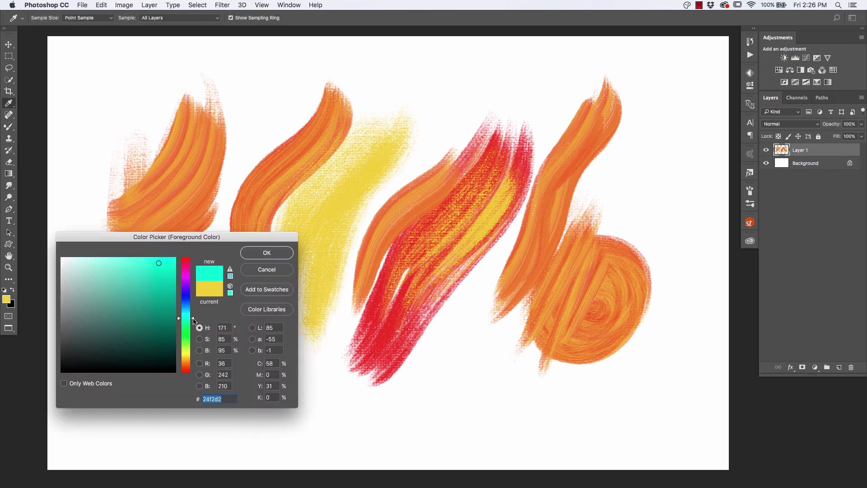
click(252, 257)
mouse_move(300, 387)
mouse_down()
mouse_move(358, 180)
mouse_move(307, 356)
mouse_move(336, 185)
mouse_move(299, 331)
mouse_move(340, 166)
mouse_move(285, 338)
mouse_move(313, 200)
mouse_move(291, 368)
mouse_move(316, 203)
mouse_move(298, 358)
mouse_move(320, 230)
mouse_move(304, 339)
mouse_move(324, 272)
mouse_move(323, 336)
mouse_move(323, 248)
mouse_up()
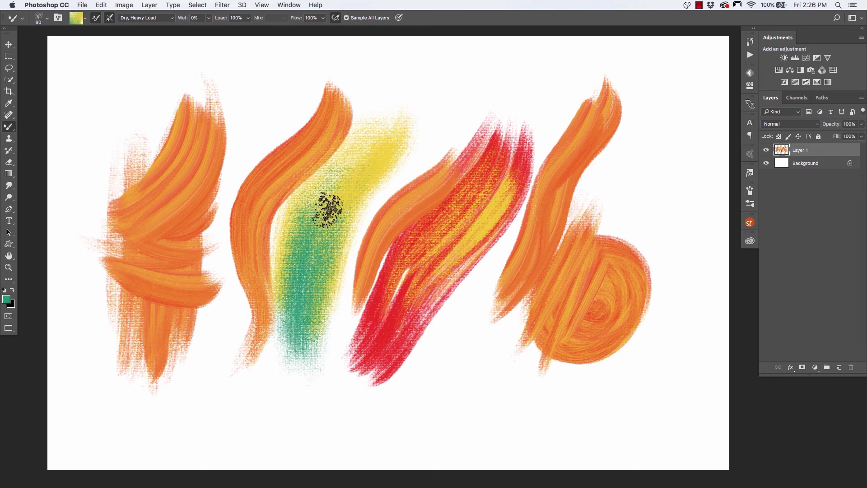
With mixed yellow-green paint loaded, add a large curve beside the swirl, an arch over the red strokes, and a short horizontal stroke below
mouse_move(666, 86)
mouse_down()
mouse_move(667, 265)
mouse_move(678, 147)
mouse_move(662, 104)
mouse_move(626, 237)
mouse_move(674, 127)
mouse_move(678, 110)
mouse_move(615, 264)
mouse_move(678, 224)
mouse_move(690, 100)
mouse_move(635, 258)
mouse_move(602, 246)
mouse_move(678, 113)
mouse_move(664, 174)
mouse_move(535, 238)
mouse_move(500, 240)
mouse_move(644, 207)
mouse_move(679, 100)
mouse_move(605, 244)
mouse_move(502, 259)
mouse_move(672, 207)
mouse_up()
mouse_move(473, 367)
mouse_down()
mouse_move(505, 293)
mouse_move(521, 158)
mouse_move(431, 267)
mouse_move(476, 345)
mouse_move(458, 354)
mouse_up()
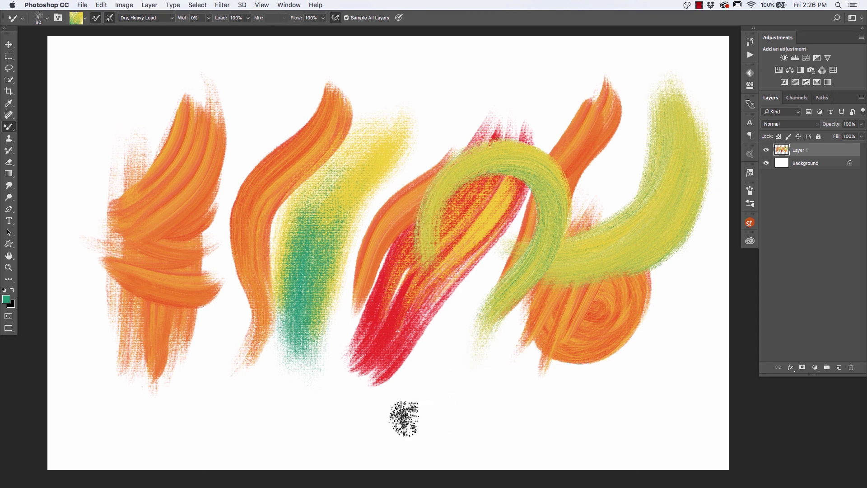
drag(404, 415, 579, 375)
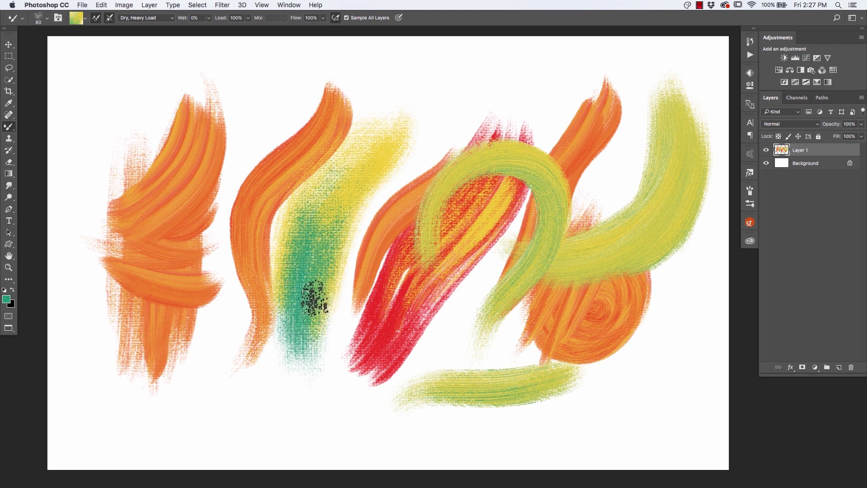
Examine the canvas texture up close at the lower ends of the teal and red strokes, and return to the full canvas
mouse_move(276, 283)
mouse_down()
mouse_move(405, 281)
mouse_move(278, 284)
mouse_up()
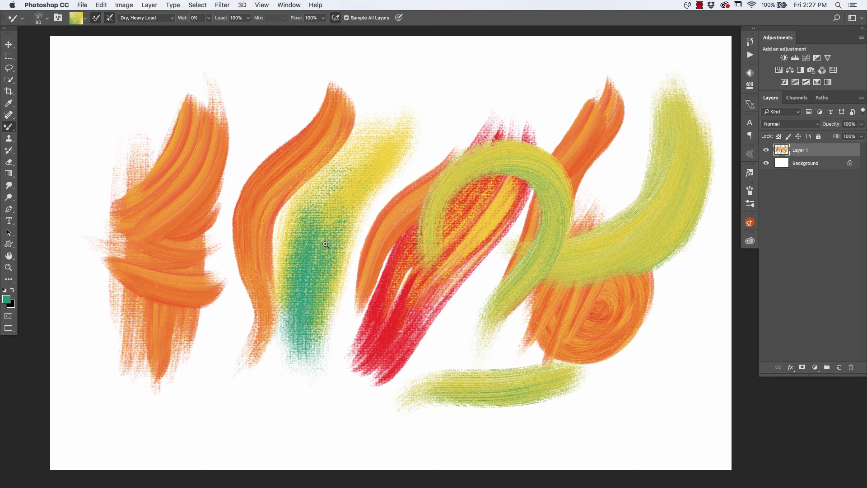
click(329, 382)
click(326, 382)
click(327, 384)
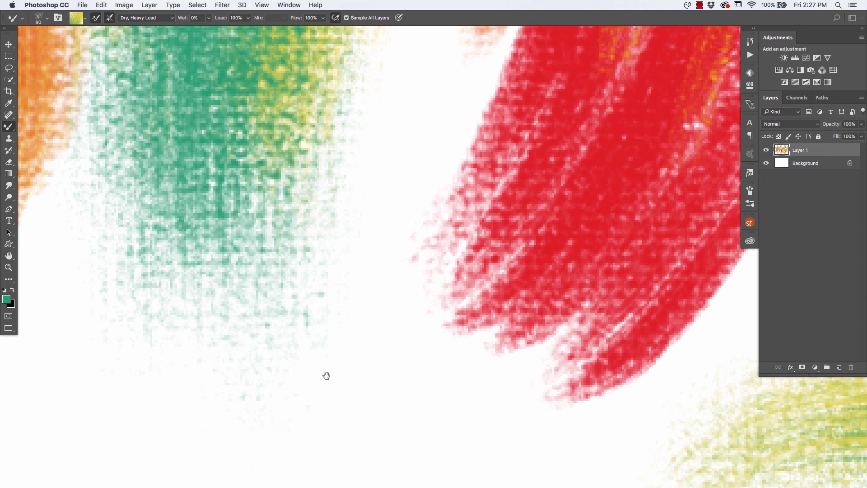
click(327, 372)
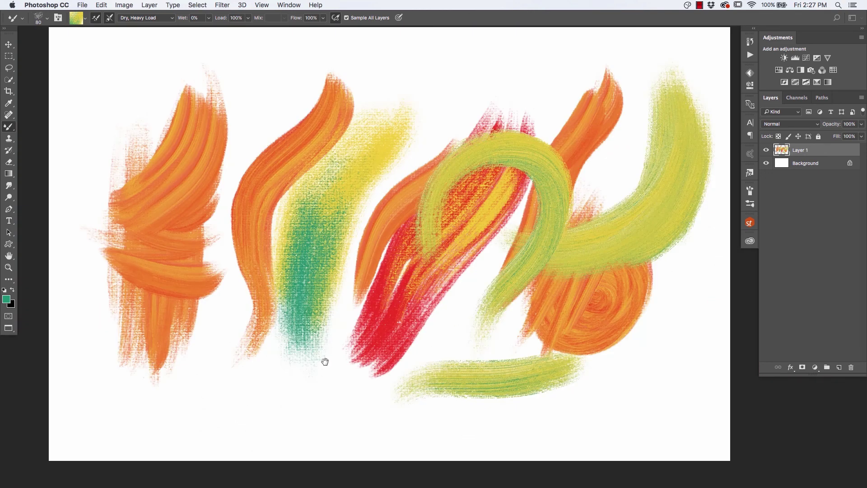
drag(324, 347, 323, 366)
mouse_move(257, 340)
mouse_down()
mouse_move(409, 342)
mouse_move(273, 334)
mouse_up()
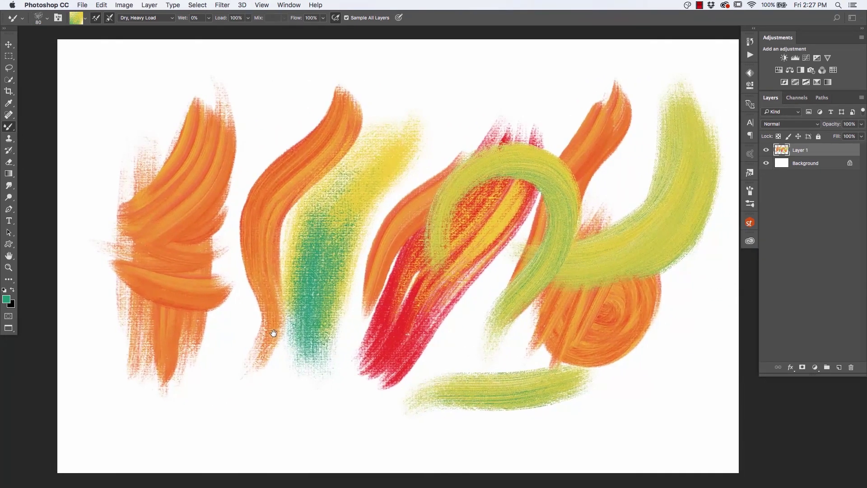